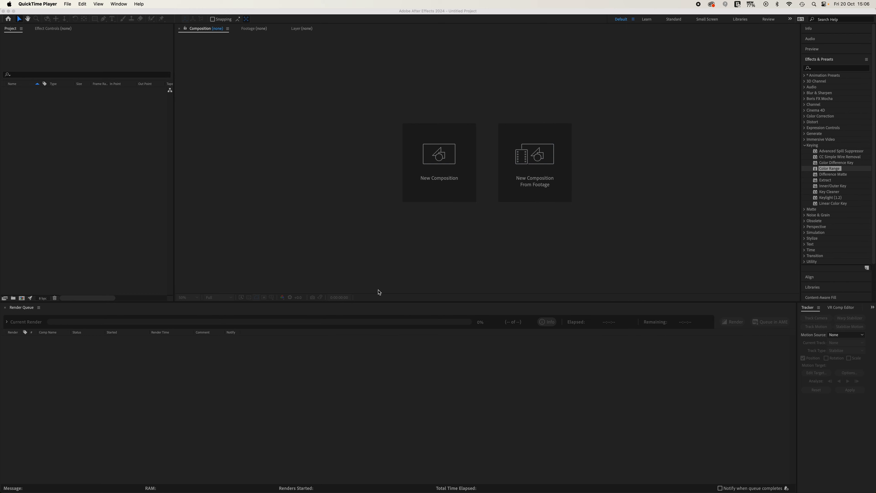
Import Whirl-shot base.mp4 from Finder into the After Effects project
{"action": "left_click", "coordinate": [463, 168]}
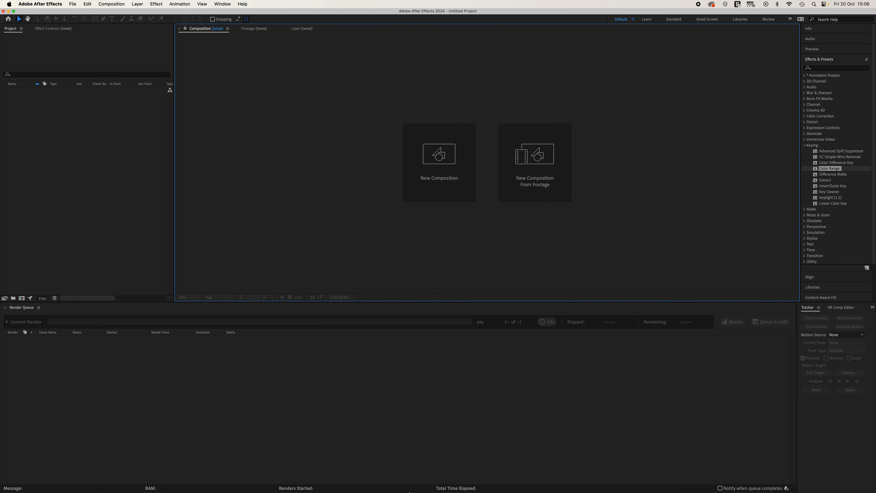
{"action": "mouse_move", "coordinate": [427, 491]}
{"action": "left_click", "coordinate": [275, 472]}
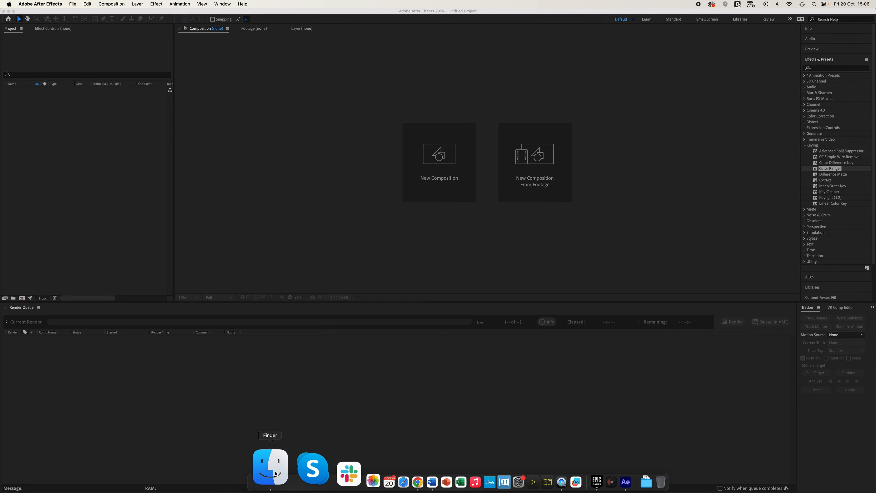
{"action": "left_click", "coordinate": [229, 247]}
{"action": "left_click_drag", "start_coordinate": [165, 189], "coordinate": [52, 165]}
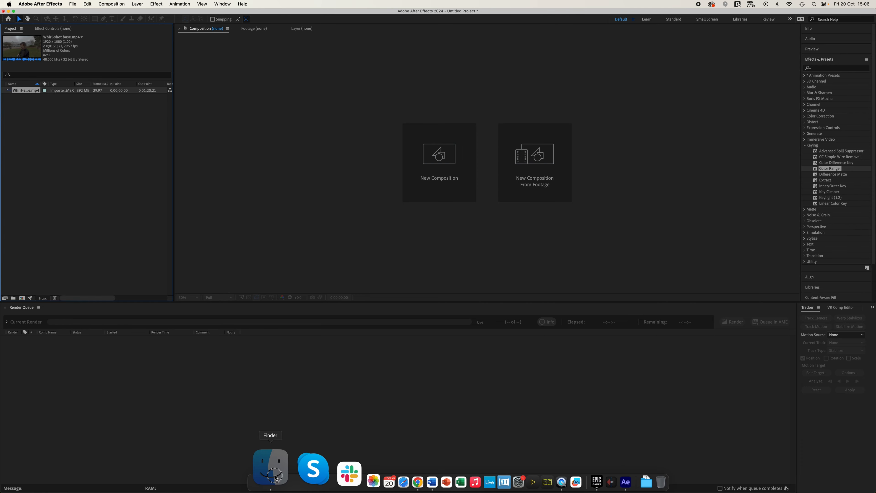
Import Green screen 2.mov from Finder into the After Effects project
{"action": "left_click", "coordinate": [275, 477]}
{"action": "left_click", "coordinate": [168, 227]}
{"action": "left_click", "coordinate": [209, 176]}
{"action": "left_click_drag", "start_coordinate": [210, 176], "coordinate": [53, 172]}
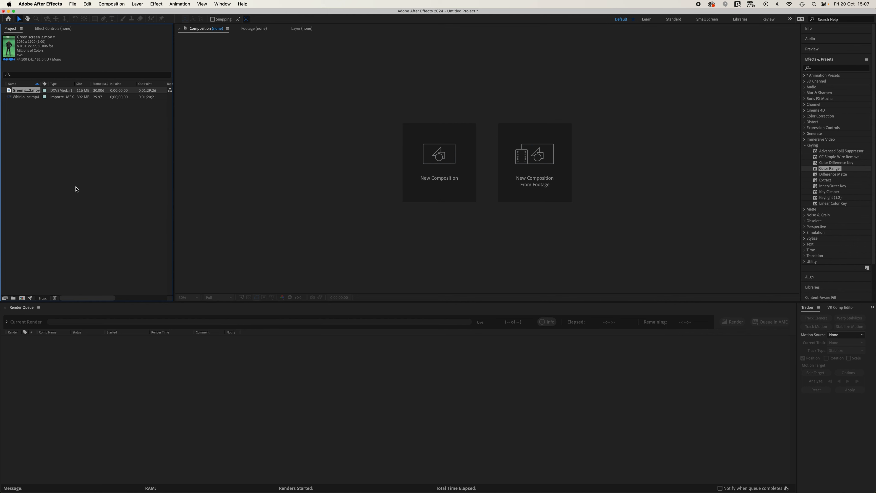
{"action": "left_click", "coordinate": [44, 156]}
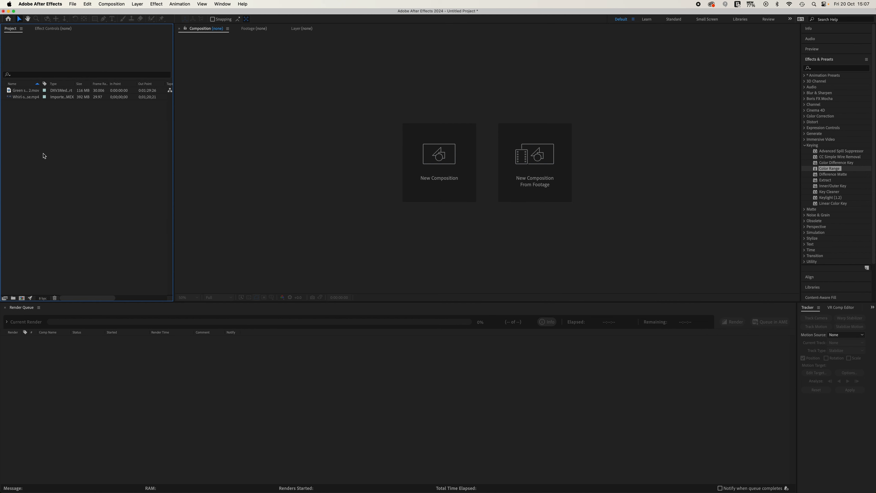
Create a composition from Whirl-shot base.mp4 and set its work area to start at 0;00;16;26
{"action": "left_click", "coordinate": [18, 98]}
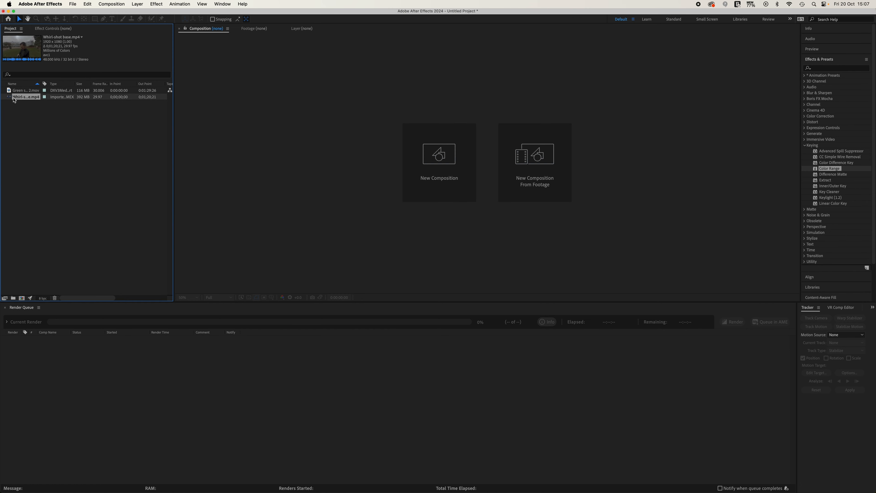
{"action": "left_click_drag", "start_coordinate": [17, 99], "coordinate": [22, 301]}
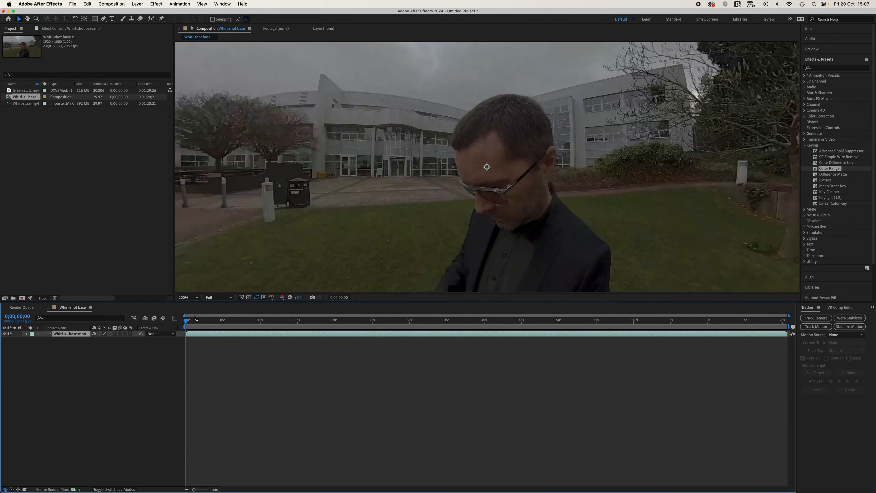
{"action": "left_click_drag", "start_coordinate": [188, 321], "coordinate": [303, 323]}
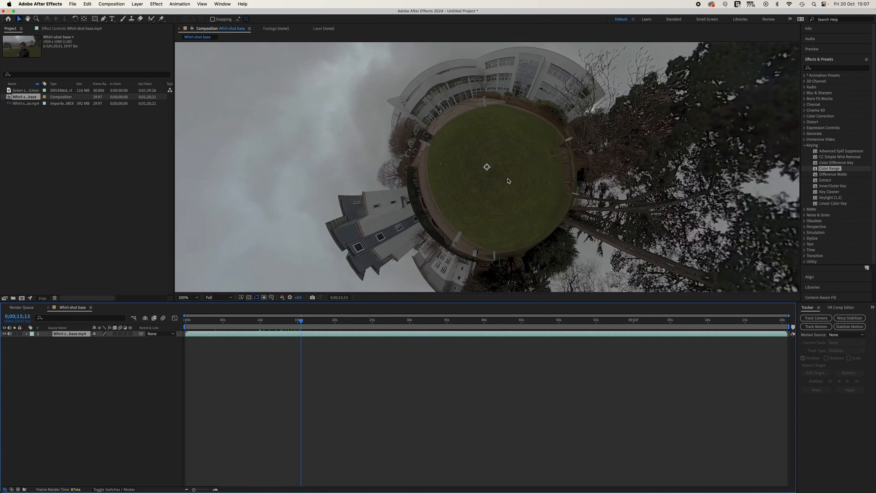
{"action": "mouse_move", "coordinate": [302, 323]}
{"action": "left_mouse_down"}
{"action": "mouse_move", "coordinate": [290, 323]}
{"action": "mouse_move", "coordinate": [313, 323]}
{"action": "left_mouse_up"}
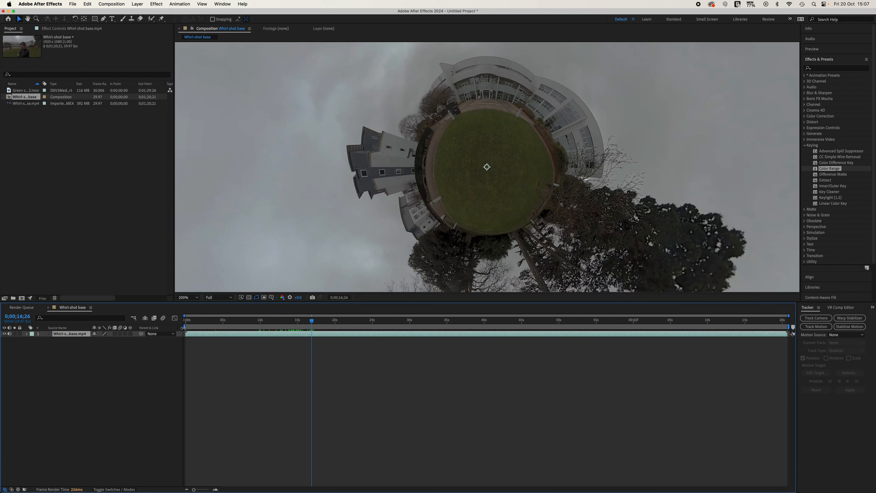
{"action": "left_click_drag", "start_coordinate": [183, 327], "coordinate": [308, 340]}
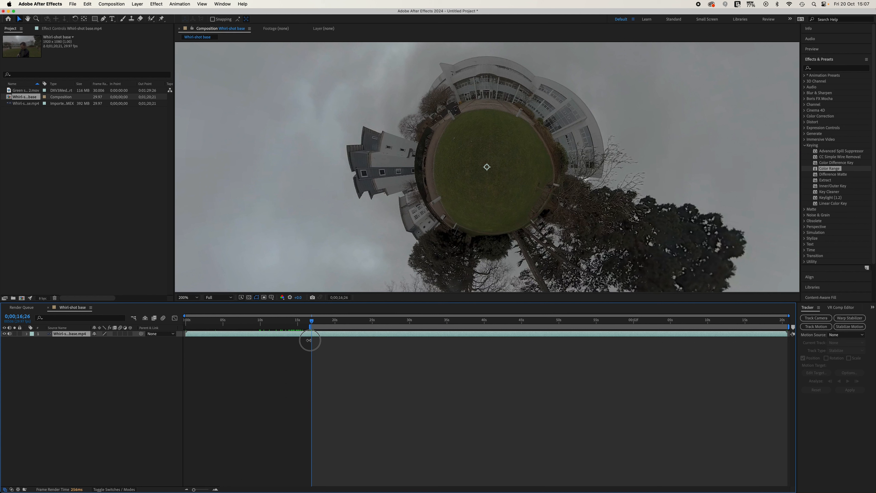
Scrub through the whirl-shot footage as far as 0;00;46;19, dismiss the Comp Profiler tip and return the playhead to 0;00;16;26
{"action": "left_click_drag", "start_coordinate": [312, 322], "coordinate": [232, 324]}
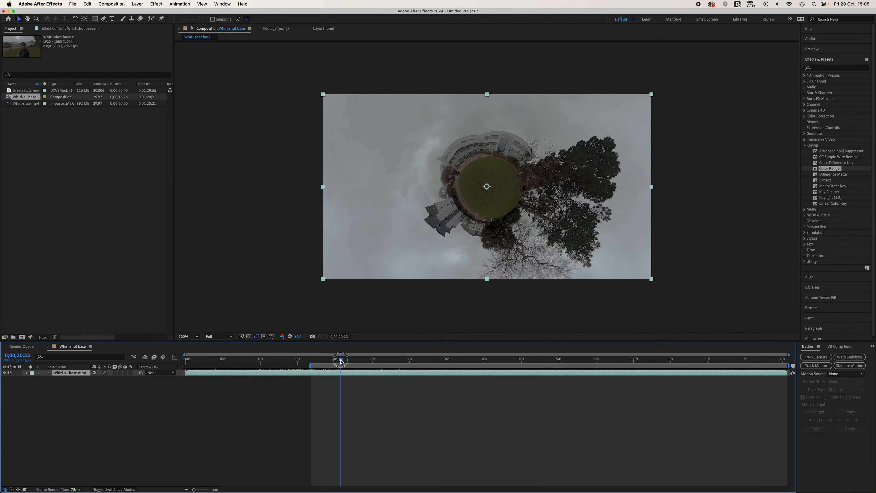
{"action": "left_click_drag", "start_coordinate": [336, 361], "coordinate": [534, 363]}
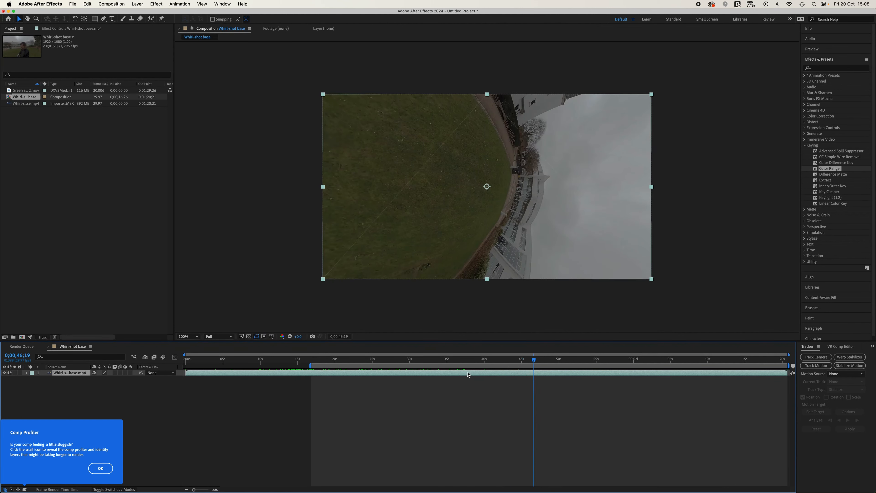
{"action": "left_click", "coordinate": [100, 469]}
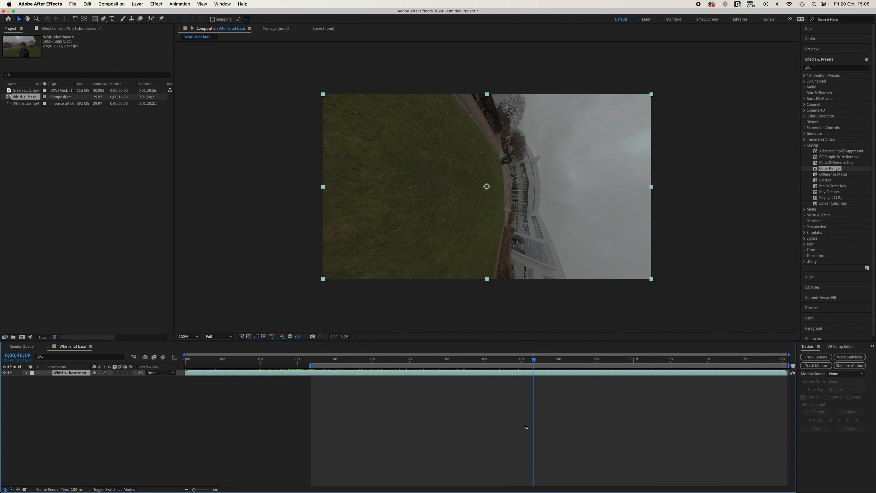
{"action": "left_click_drag", "start_coordinate": [535, 362], "coordinate": [312, 387]}
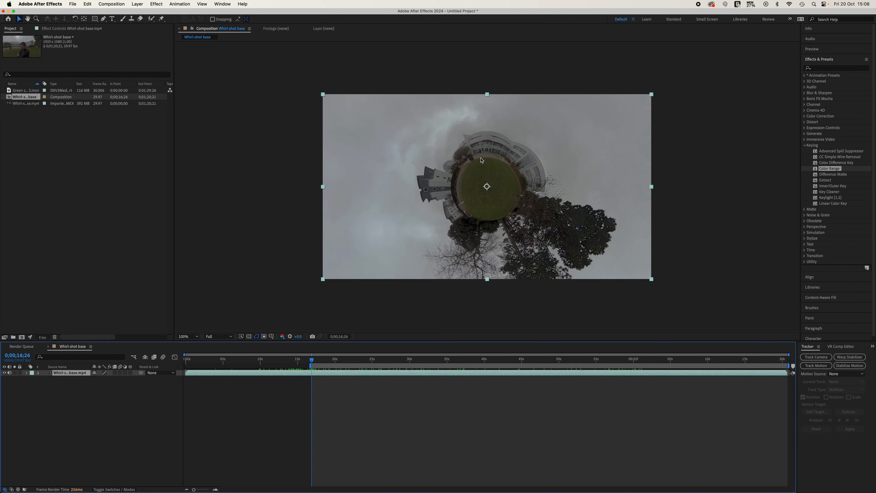
Add Green screen 2.mov to the composition as a layer above the whirl-shot footage
{"action": "left_click", "coordinate": [67, 200]}
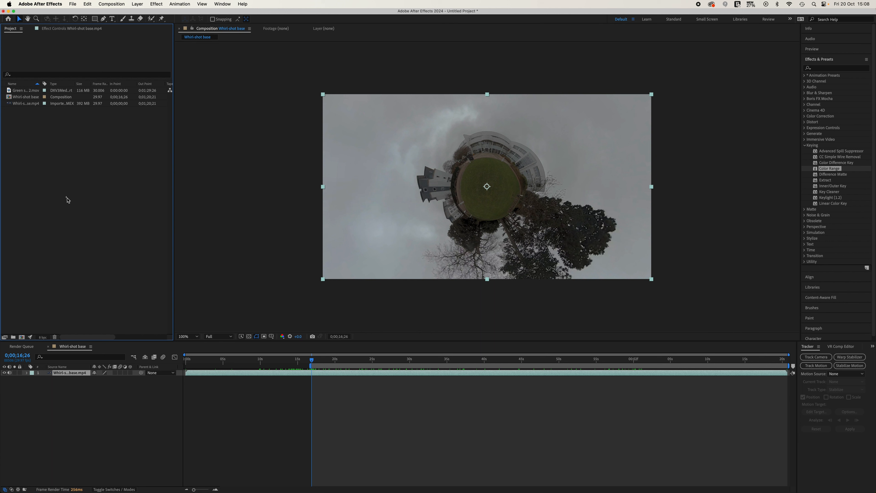
{"action": "left_click", "coordinate": [19, 93]}
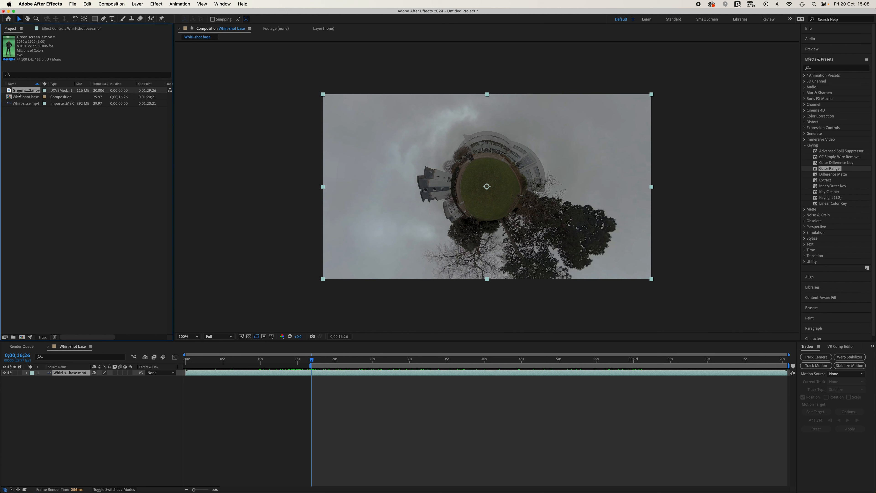
{"action": "left_click_drag", "start_coordinate": [8, 93], "coordinate": [70, 373]}
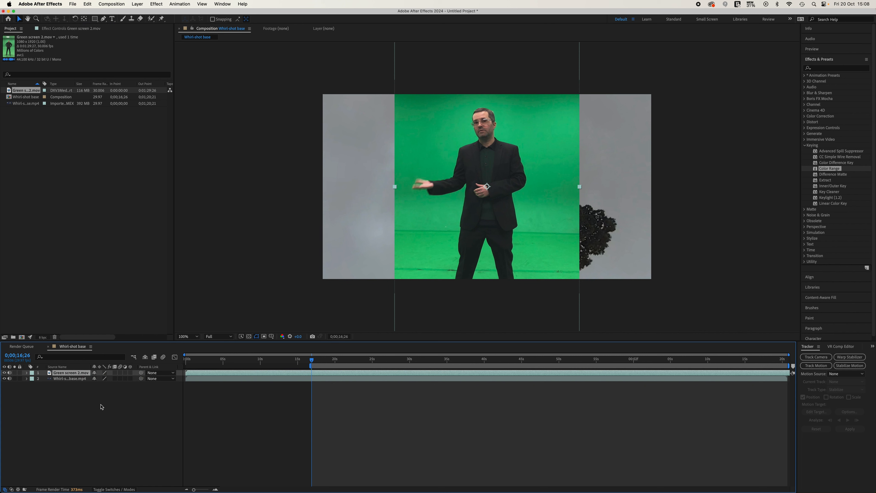
Scale the green screen layer to 48%
{"action": "left_click", "coordinate": [27, 372]}
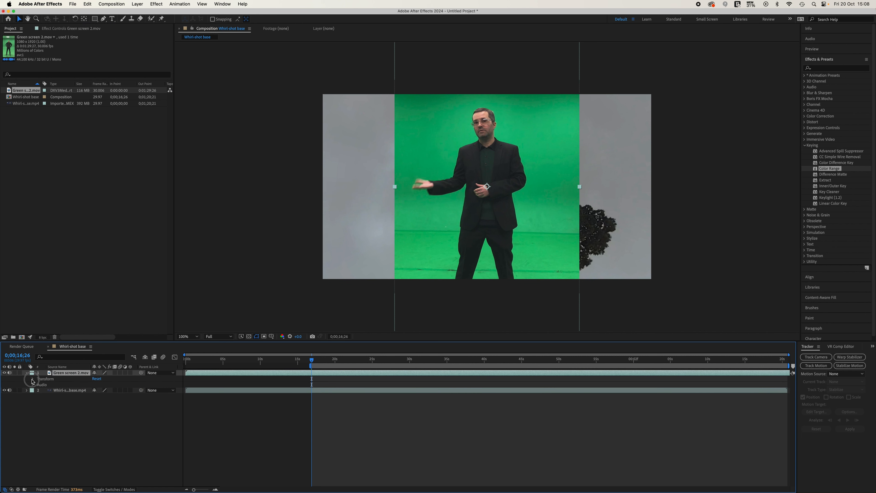
{"action": "left_click", "coordinate": [33, 378]}
{"action": "left_click_drag", "start_coordinate": [104, 395], "coordinate": [88, 401]}
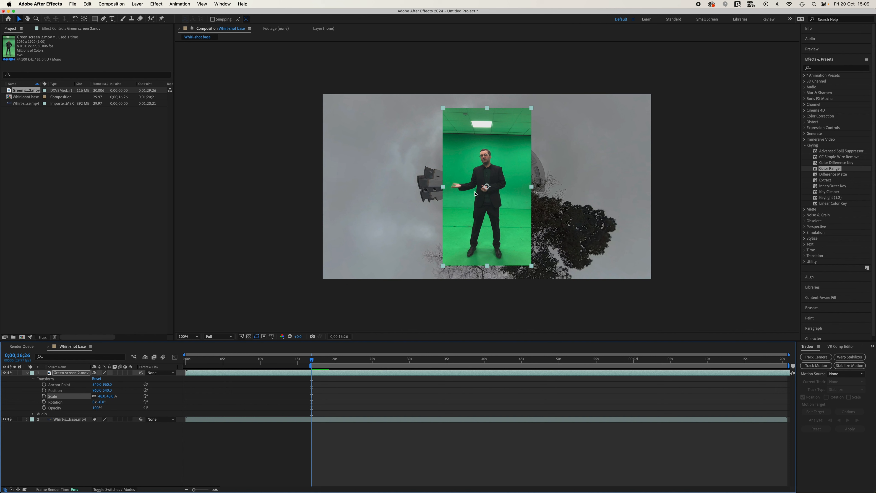
Draw a rectangular mask over the ceiling area above the presenter's head on the green screen layer
{"action": "left_click", "coordinate": [94, 19]}
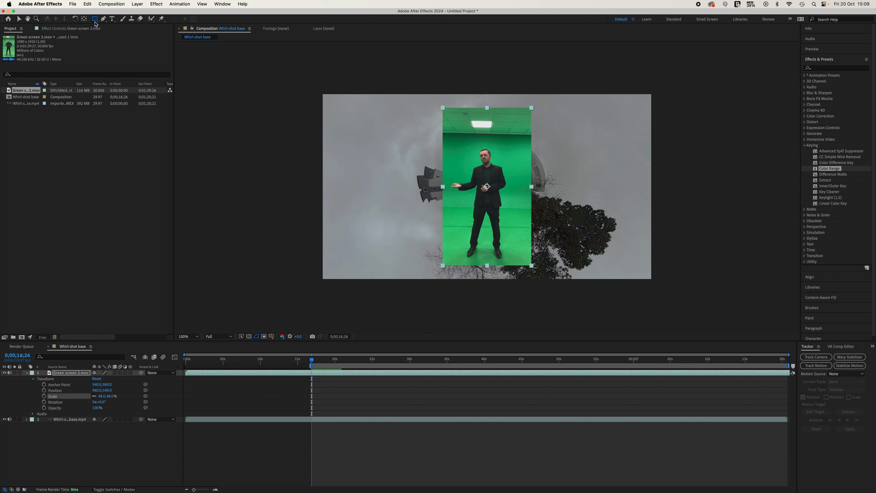
{"action": "mouse_move", "coordinate": [420, 91]}
{"action": "left_mouse_down"}
{"action": "mouse_move", "coordinate": [465, 95]}
{"action": "mouse_move", "coordinate": [550, 146]}
{"action": "left_mouse_up"}
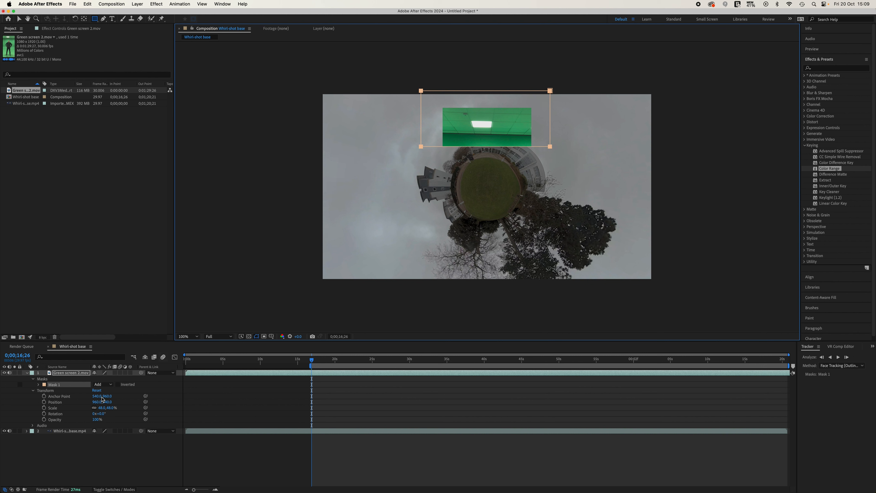
Rename the green screen layer with the presenter's first name
{"action": "left_click", "coordinate": [73, 376]}
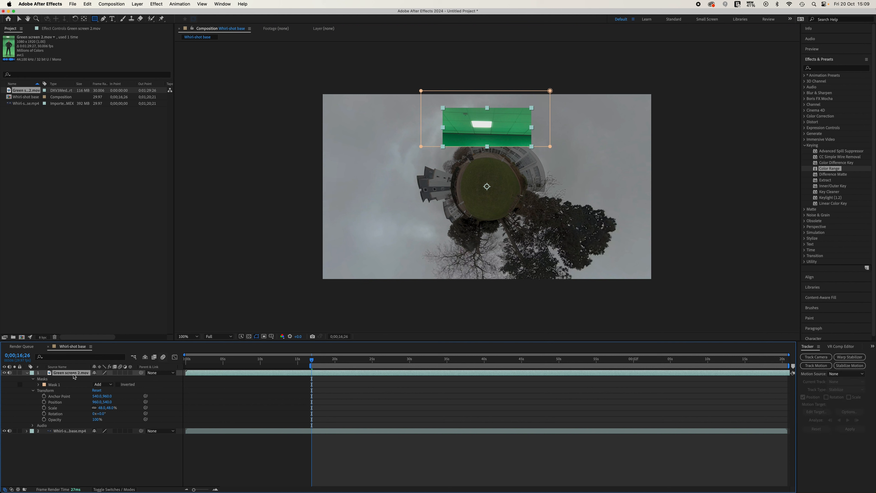
{"action": "right_click", "coordinate": [74, 376]}
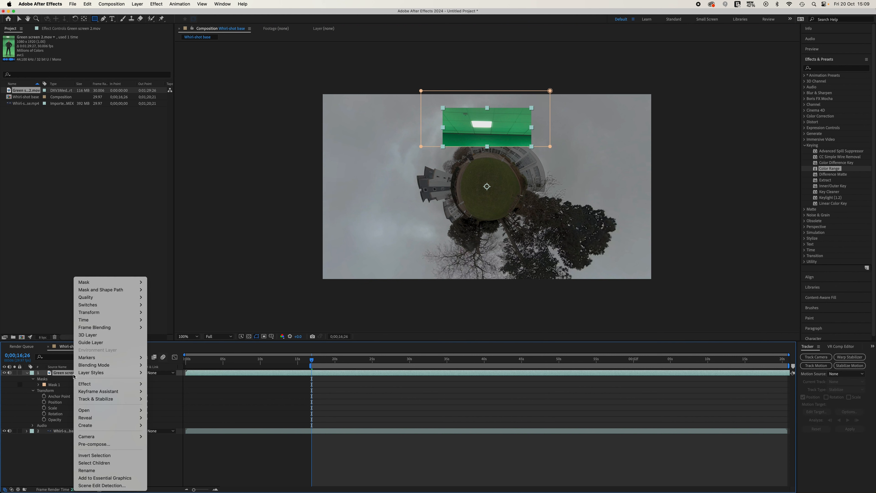
{"action": "left_click", "coordinate": [99, 471]}
{"action": "type", "text": "Ja"}
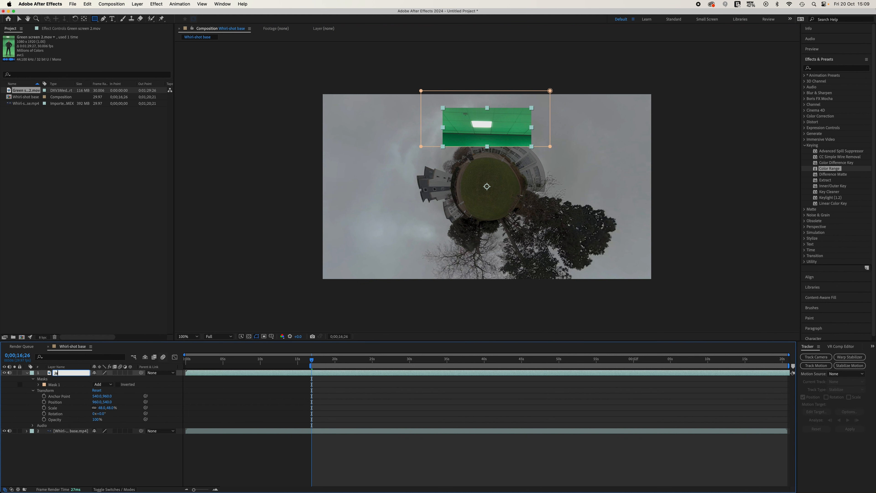
{"action": "type", "text": "mes"}
{"action": "left_click", "coordinate": [71, 473]}
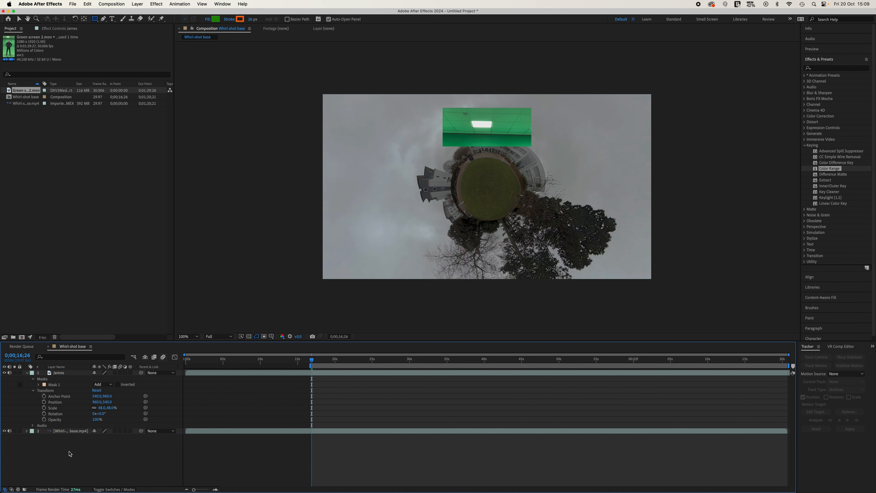
Invert Mask 1 on the green screen layer to cut away the ceiling, and return to the Selection tool
{"action": "left_click", "coordinate": [71, 374]}
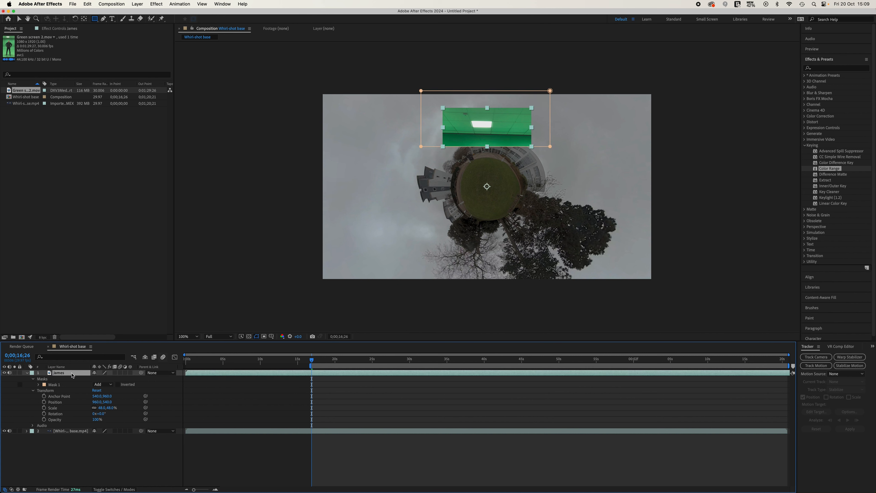
{"action": "left_click", "coordinate": [59, 385]}
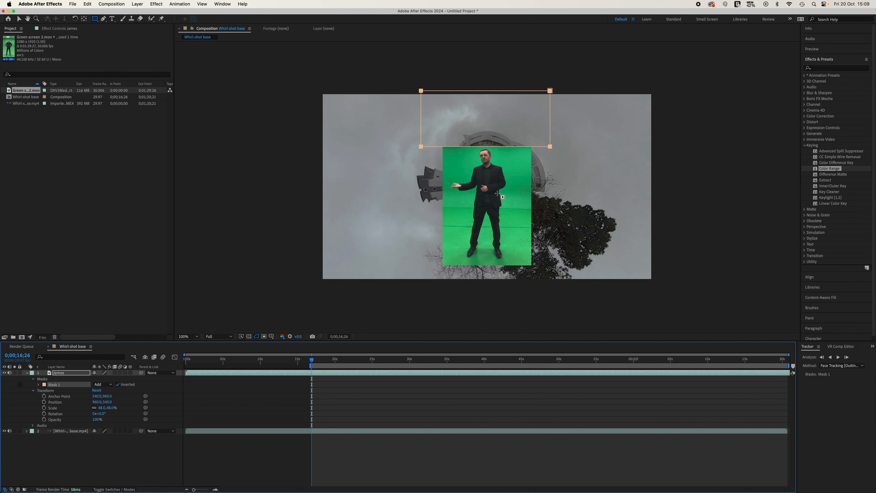
{"action": "left_click", "coordinate": [19, 20]}
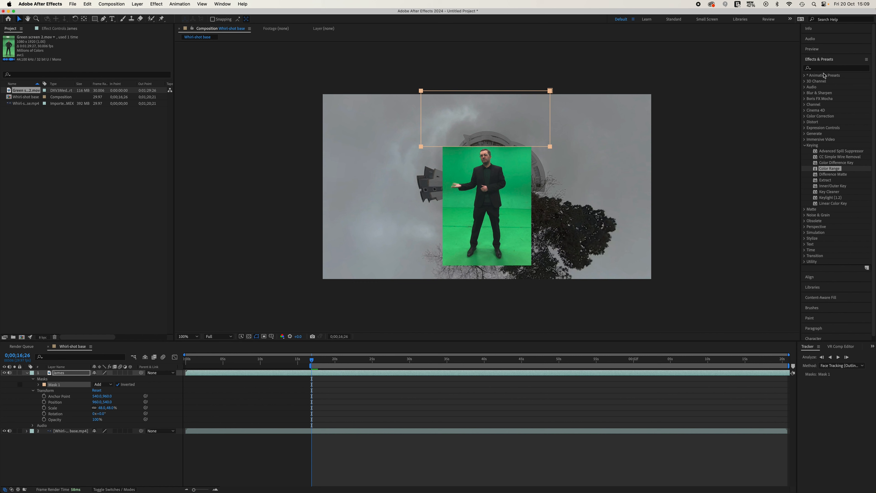
{"action": "left_click", "coordinate": [156, 3]}
{"action": "mouse_move", "coordinate": [178, 135]}
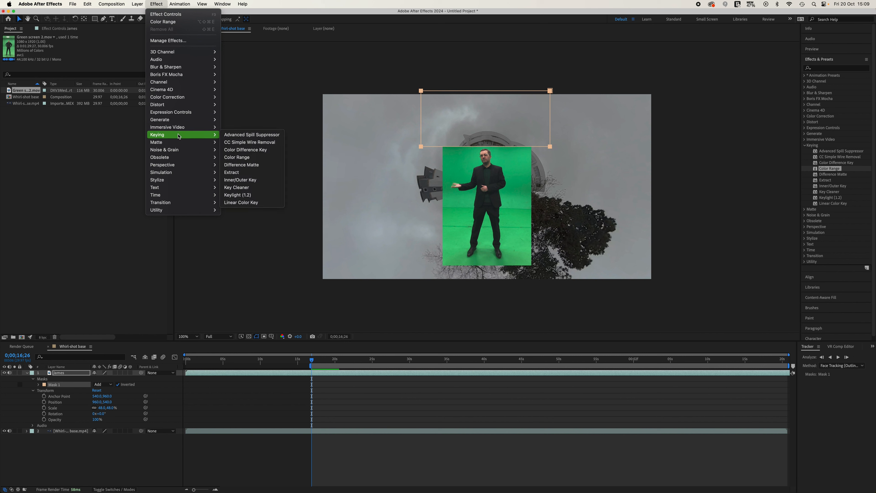
{"action": "left_click", "coordinate": [245, 157]}
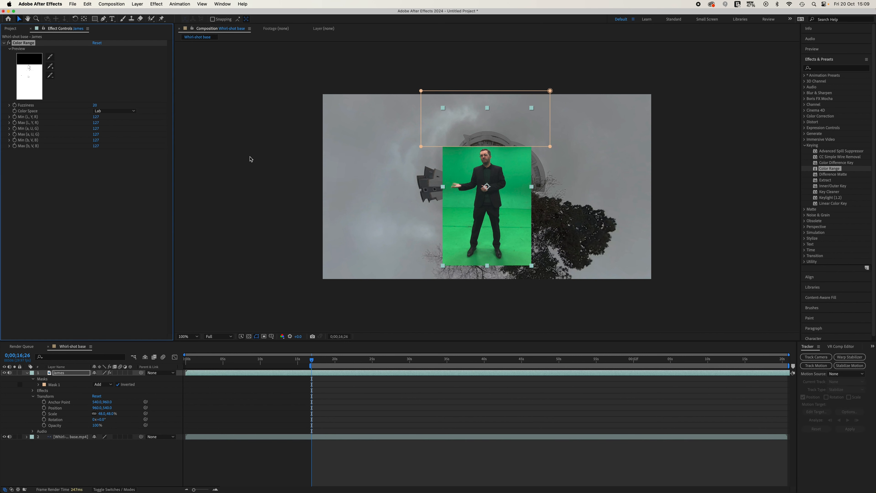
{"action": "key", "text": "z"}
{"action": "left_click", "coordinate": [88, 4]}
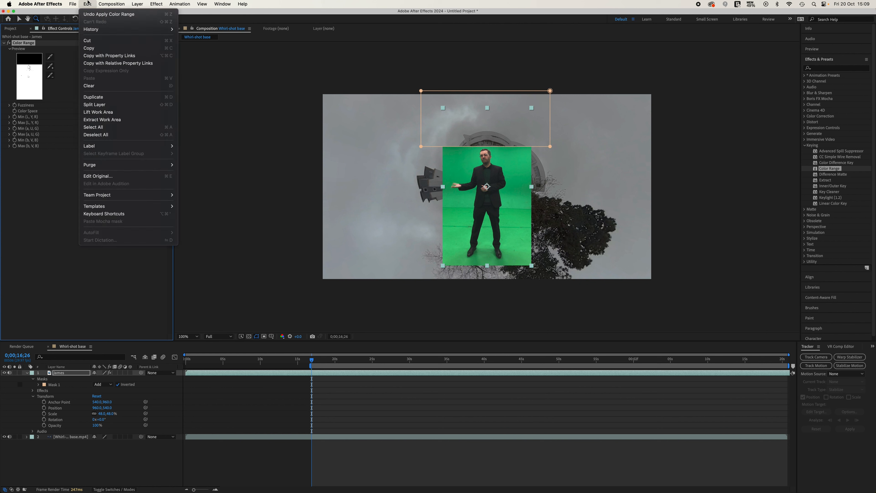
{"action": "left_click", "coordinate": [109, 13]}
Apply the Color Range keying effect to the green screen layer
{"action": "left_click", "coordinate": [845, 192]}
{"action": "left_click", "coordinate": [830, 168]}
{"action": "left_click_drag", "start_coordinate": [824, 169], "coordinate": [601, 214]}
{"action": "left_click_drag", "start_coordinate": [588, 223], "coordinate": [75, 374]}
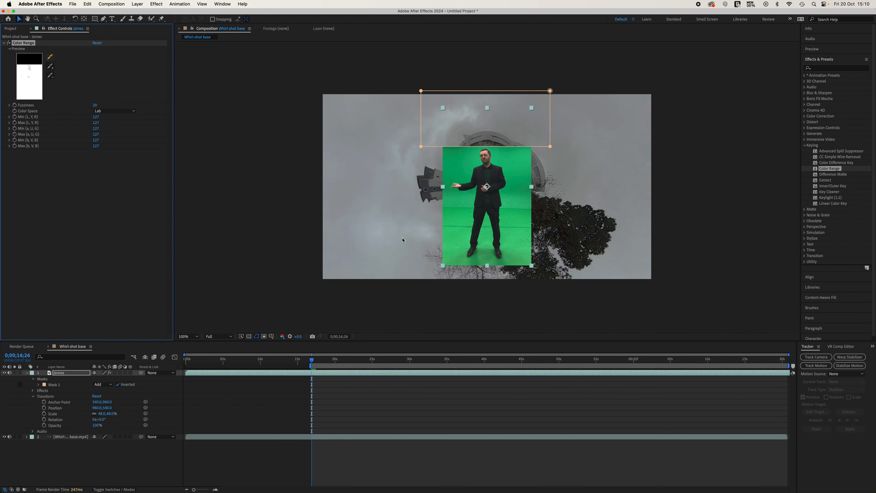
Sample the green backdrop beside the presenter's head as the Color Range key colour
{"action": "left_click", "coordinate": [50, 66]}
{"action": "left_click", "coordinate": [51, 57]}
{"action": "left_click", "coordinate": [52, 66]}
{"action": "left_click", "coordinate": [514, 165]}
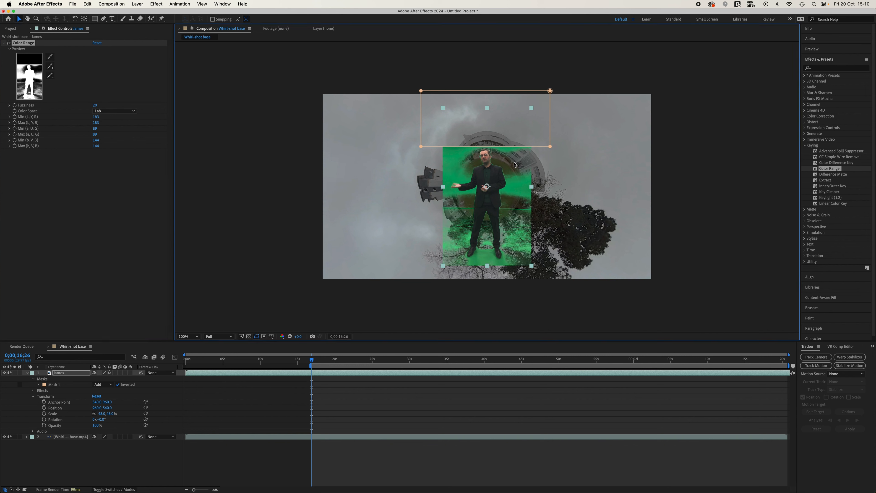
Extend the keyed range by adding samples of the green beside the presenter's torso and near the backdrop's upper corner
{"action": "left_click", "coordinate": [50, 66]}
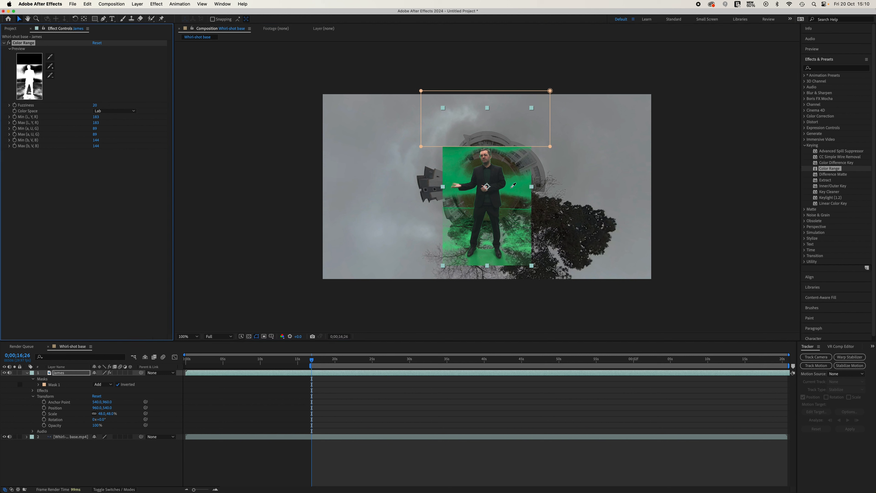
{"action": "left_click", "coordinate": [521, 186]}
{"action": "left_click", "coordinate": [50, 66]}
{"action": "left_click", "coordinate": [453, 147]}
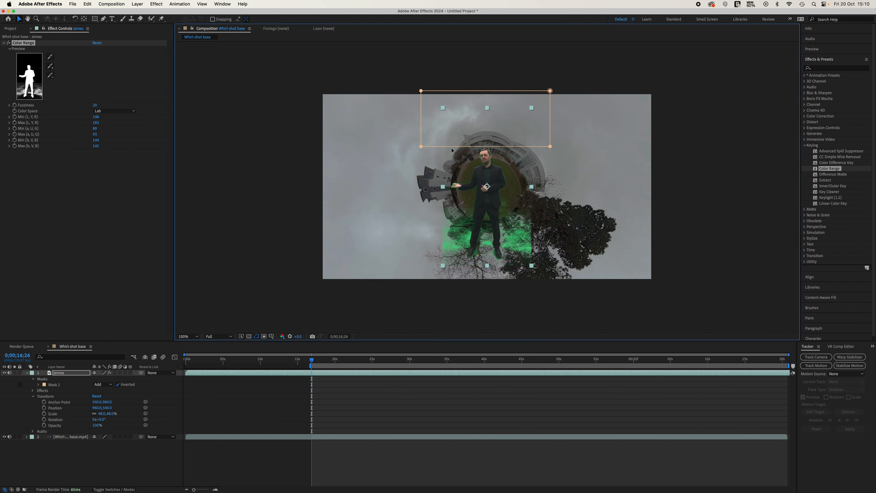
Extend the Color Range key by sampling the remaining green floor beside the presenter and the darker green around his feet
{"action": "left_click", "coordinate": [530, 246]}
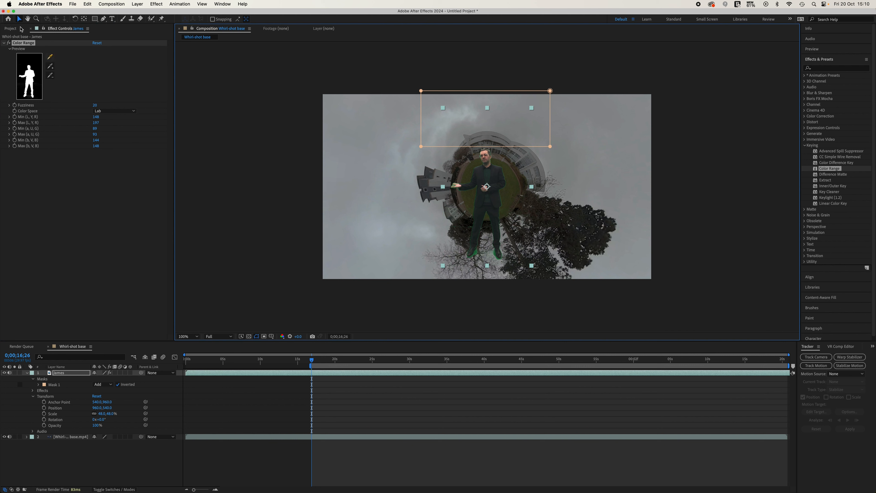
{"action": "left_click", "coordinate": [51, 65]}
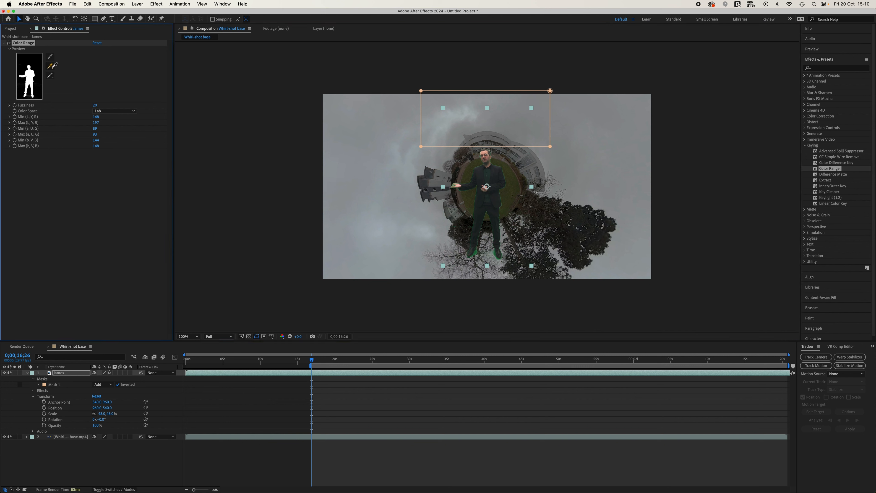
{"action": "left_click", "coordinate": [477, 251]}
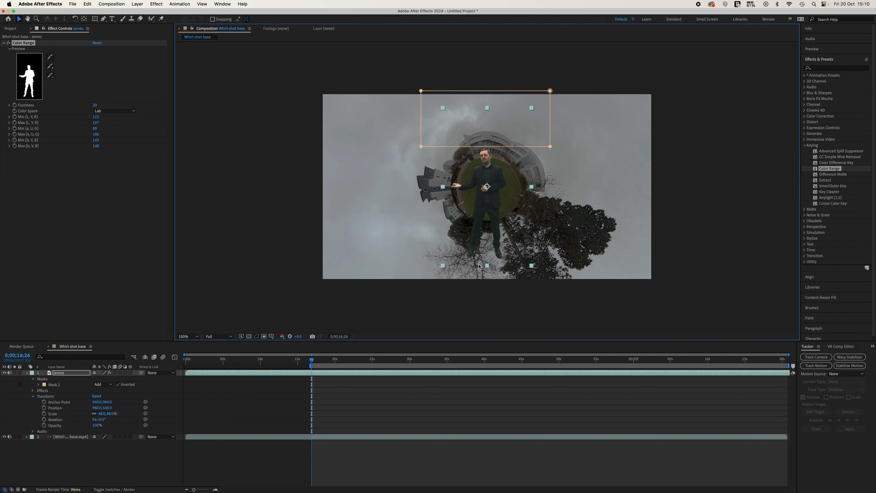
Add the dark green fringe beside the presenter's shoe to the Color Range key
{"action": "key", "text": "period"}
{"action": "key", "text": "period"}
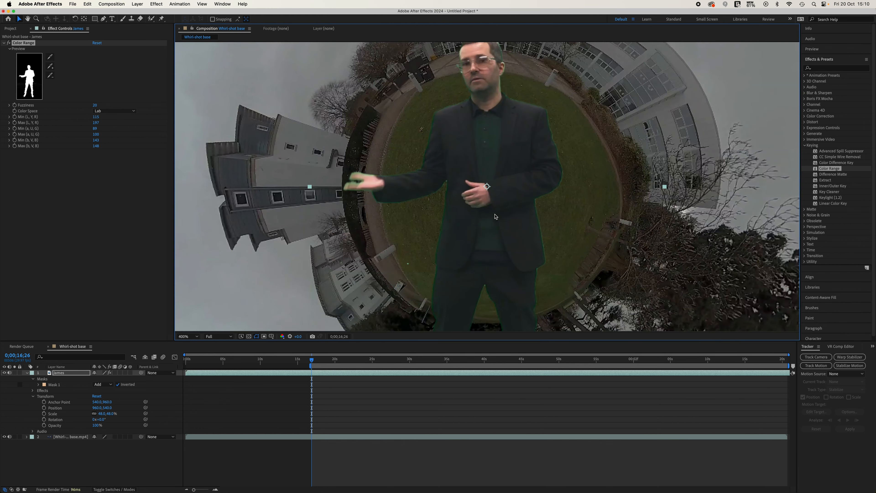
{"action": "key", "text": "h"}
{"action": "left_click_drag", "start_coordinate": [483, 276], "coordinate": [459, 96]}
{"action": "key", "text": "v"}
{"action": "left_click", "coordinate": [51, 66]}
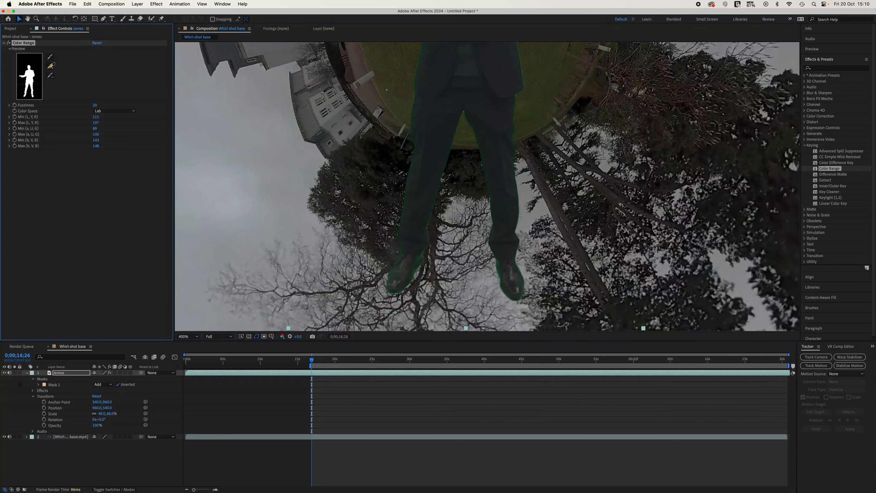
{"action": "left_click", "coordinate": [417, 270]}
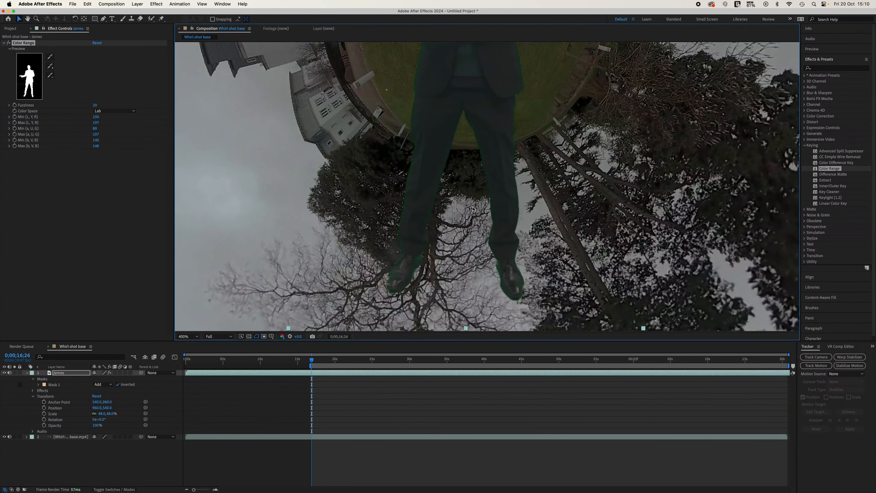
Scale the presenter layer down to 35% and extend its Color Range key with another sample beside the presenter's body
{"action": "key", "text": "slash"}
{"action": "left_click_drag", "start_coordinate": [512, 184], "coordinate": [512, 208]}
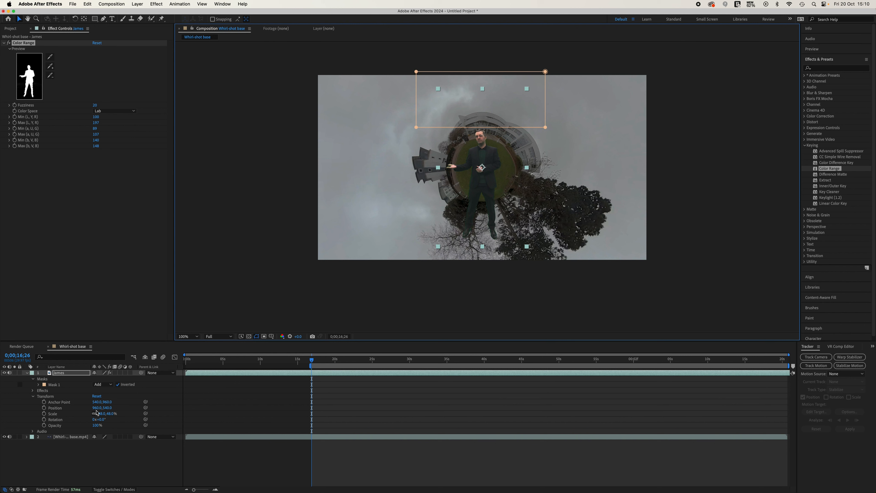
{"action": "left_click_drag", "start_coordinate": [103, 413], "coordinate": [96, 415]}
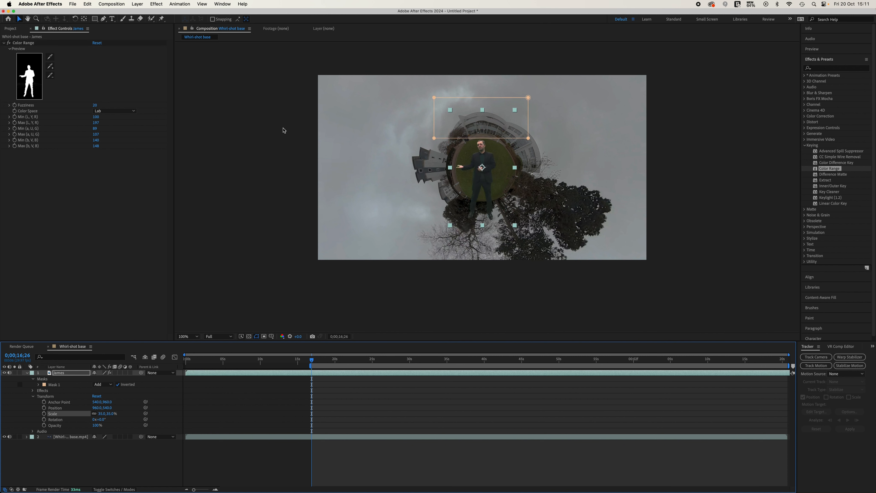
{"action": "left_click", "coordinate": [50, 66]}
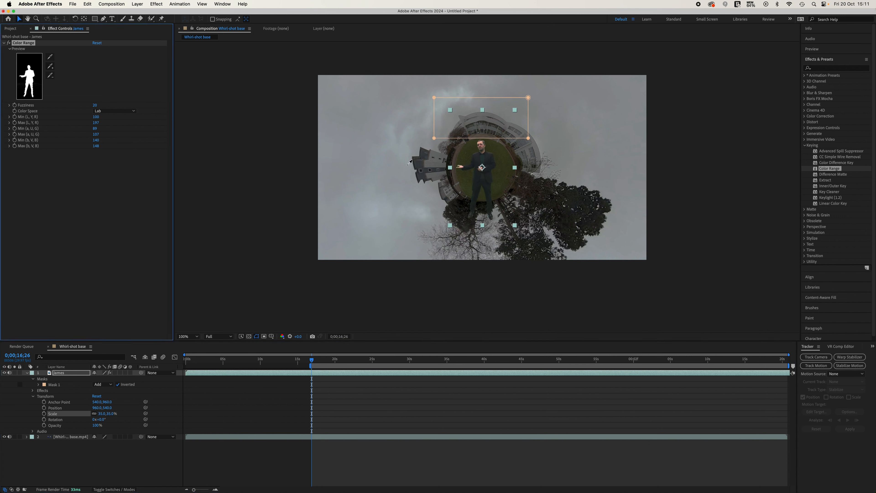
{"action": "left_click", "coordinate": [496, 184]}
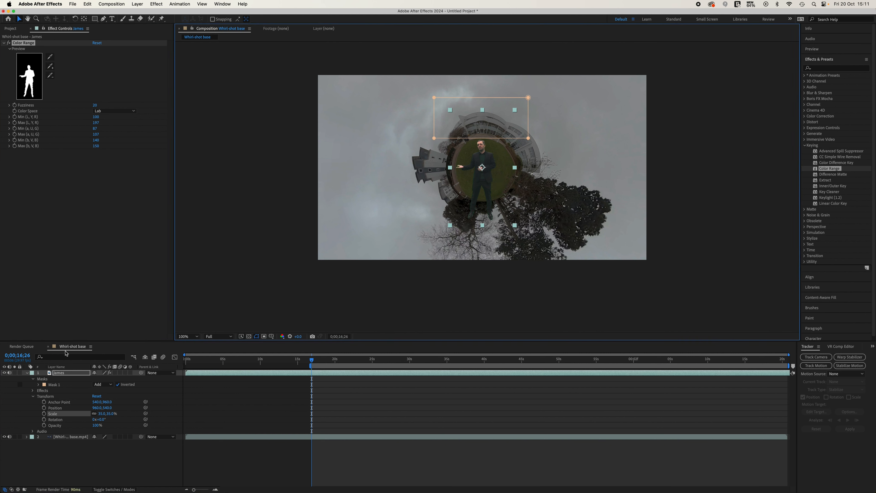
Stand the presenter on the upper edge of the grass circle with Scale 26%, Position 963, 153 and Rotation -2°
{"action": "left_click_drag", "start_coordinate": [102, 417], "coordinate": [10, 375]}
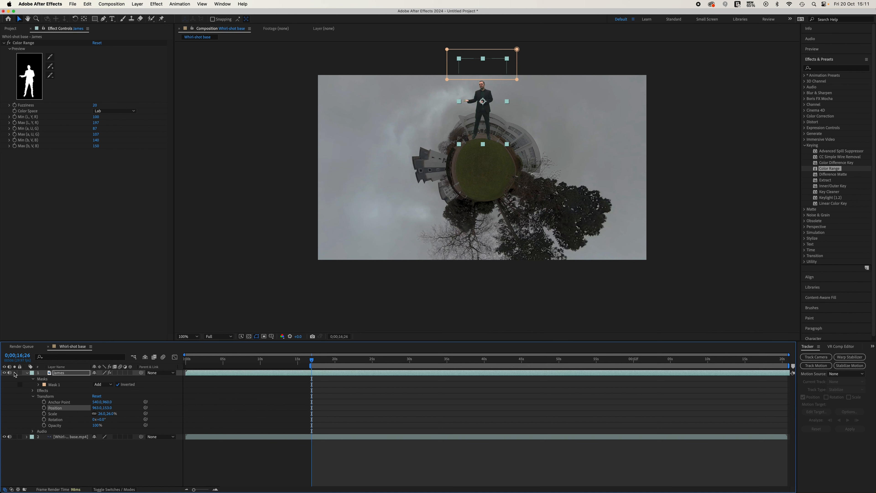
{"action": "left_click_drag", "start_coordinate": [102, 420], "coordinate": [101, 420]}
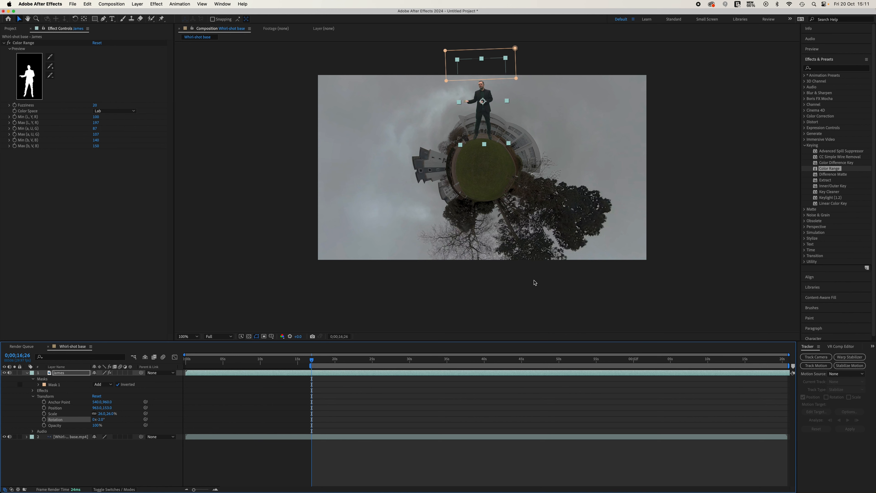
Examine up close how the presenter's feet meet the edge of the grass circle
{"action": "scroll", "coordinate": [495, 145], "scroll_direction": "up", "scroll_amount": 6}
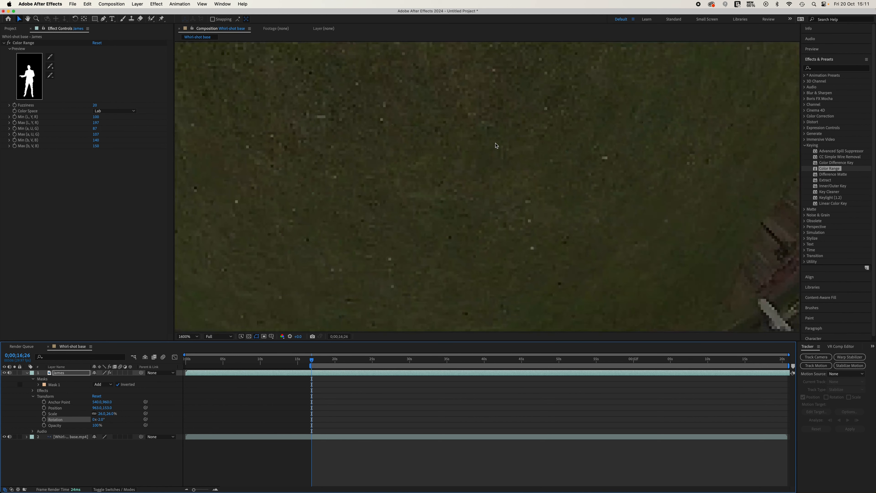
{"action": "scroll", "coordinate": [496, 146], "scroll_direction": "down", "scroll_amount": 1}
{"action": "key", "text": "space"}
{"action": "left_click_drag", "start_coordinate": [477, 115], "coordinate": [480, 276]}
{"action": "left_click_drag", "start_coordinate": [480, 136], "coordinate": [489, 276]}
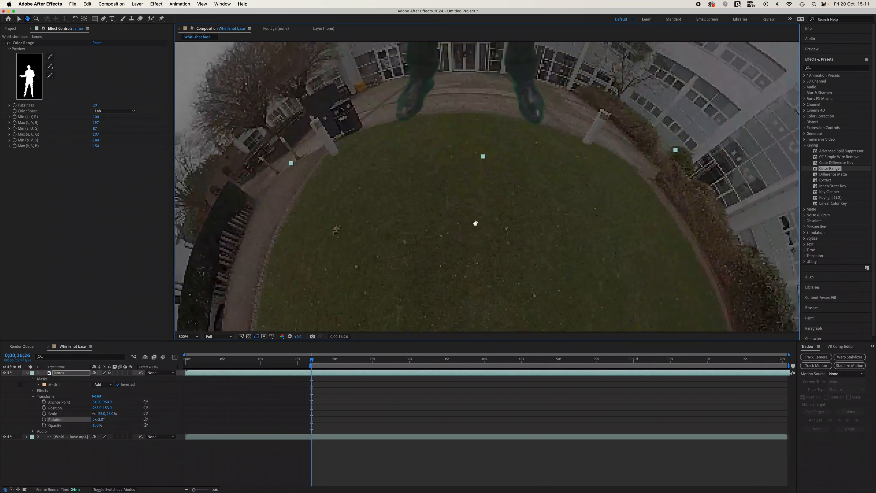
{"action": "left_click_drag", "start_coordinate": [451, 161], "coordinate": [457, 223]}
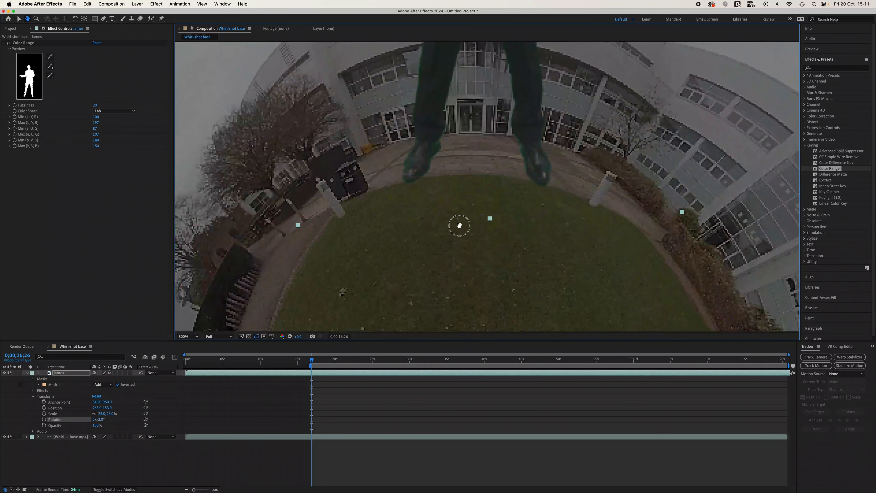
Hide the presenter layer and examine the base footage of the building and lawn at around 58, 49 and 44 seconds
{"action": "left_click", "coordinate": [4, 372]}
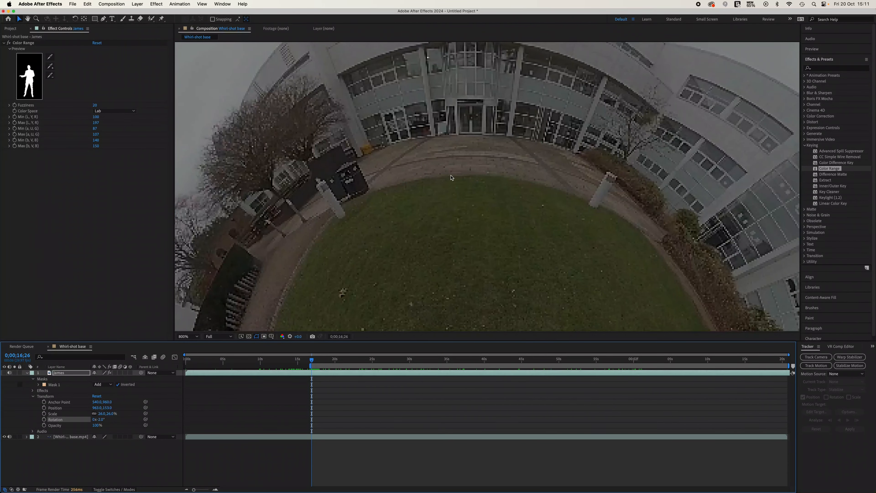
{"action": "left_click", "coordinate": [622, 363]}
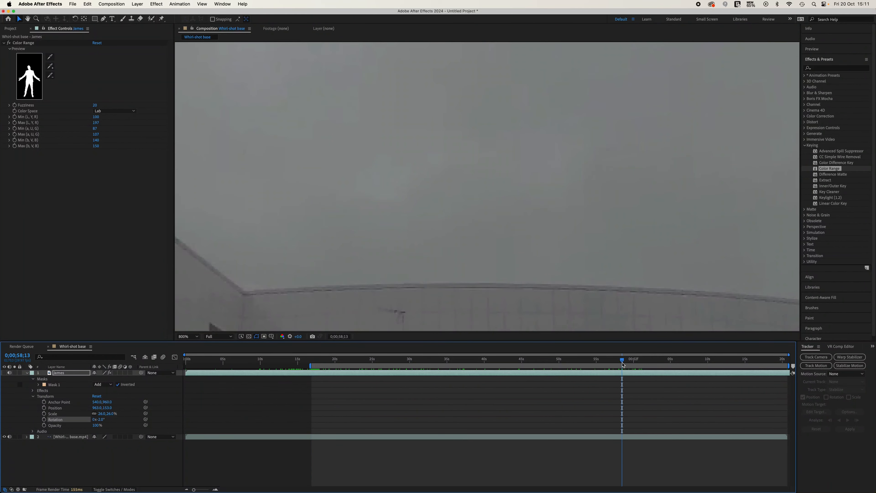
{"action": "scroll", "coordinate": [549, 251], "scroll_direction": "down", "scroll_amount": 4}
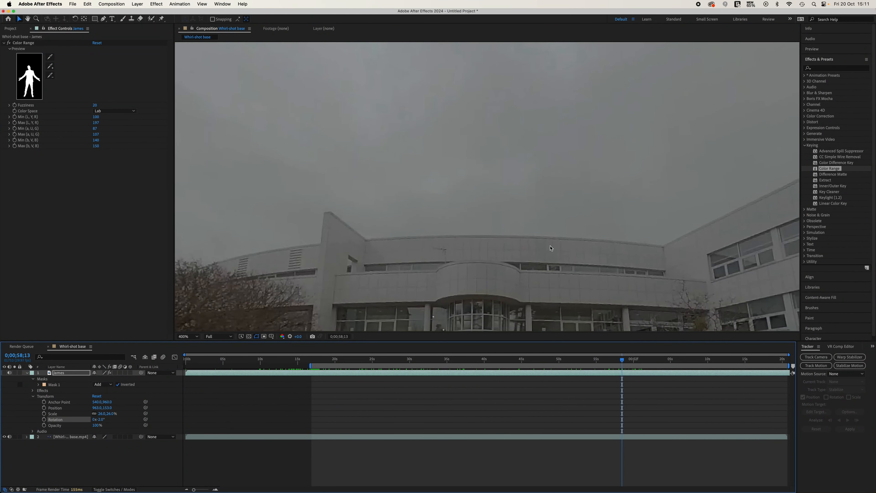
{"action": "scroll", "coordinate": [549, 251], "scroll_direction": "up", "scroll_amount": 4}
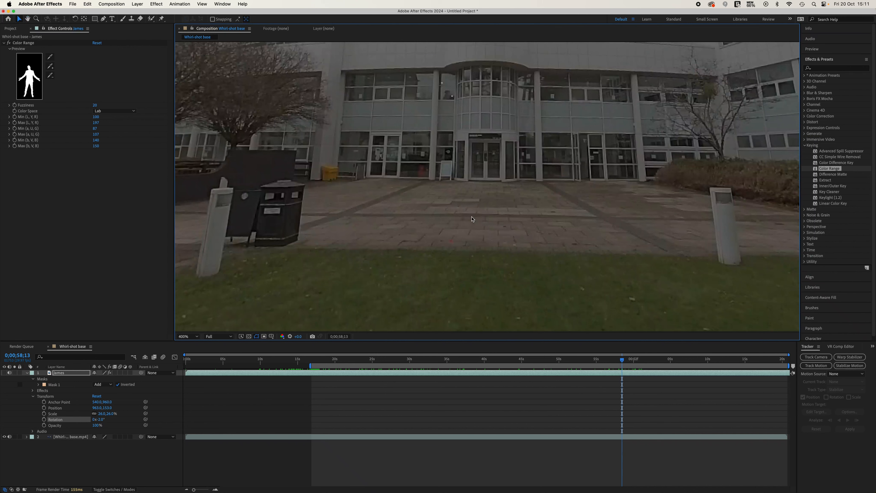
{"action": "left_click_drag", "start_coordinate": [622, 363], "coordinate": [553, 359]}
{"action": "key", "text": "comma"}
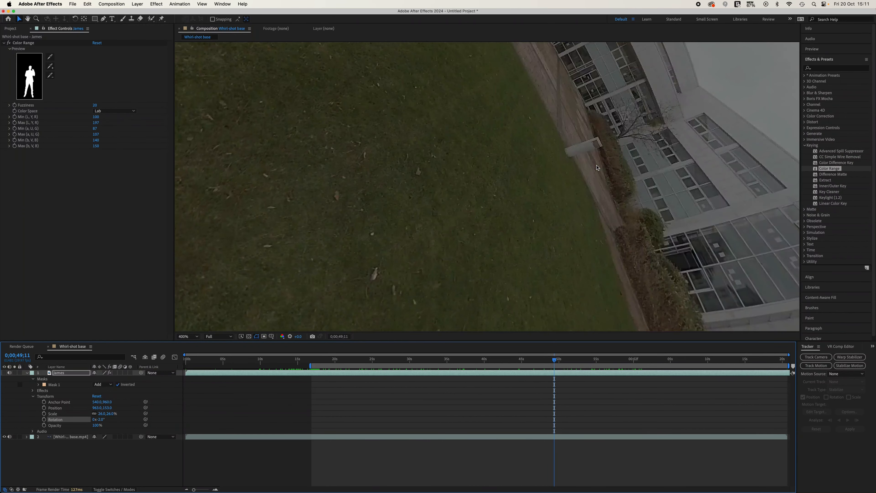
{"action": "key", "text": "comma"}
{"action": "left_click_drag", "start_coordinate": [554, 359], "coordinate": [518, 361]}
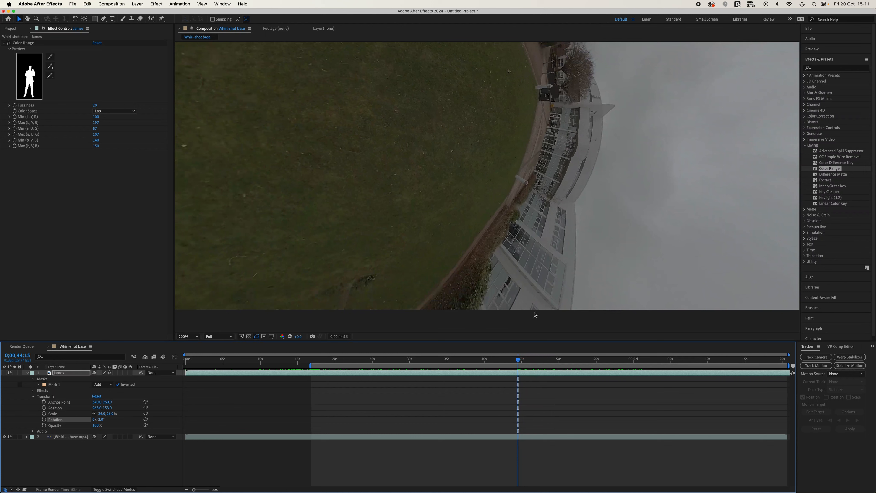
{"action": "key", "text": "period"}
{"action": "key", "text": "period"}
{"action": "key", "text": "h"}
{"action": "left_click_drag", "start_coordinate": [555, 125], "coordinate": [564, 231]}
{"action": "key", "text": "v"}
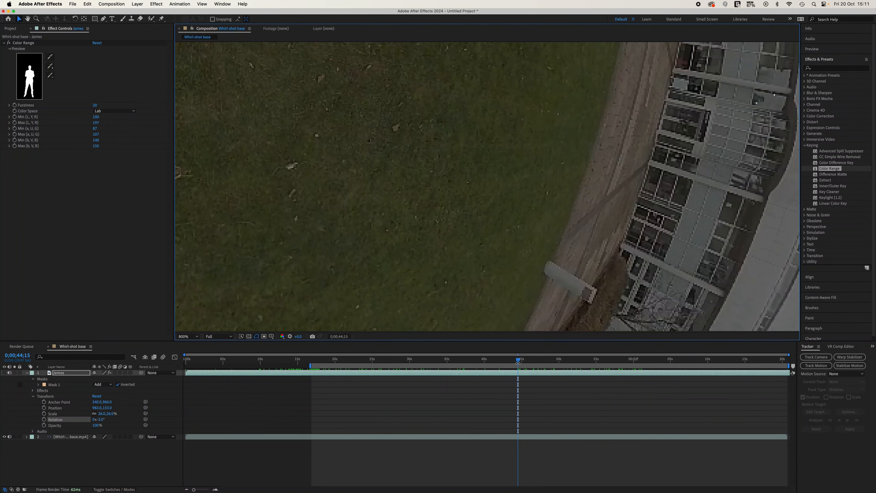
Return to 0;00;16;26, show the presenter layer again and set its Rotation to -1°
{"action": "left_click_drag", "start_coordinate": [519, 361], "coordinate": [313, 385]}
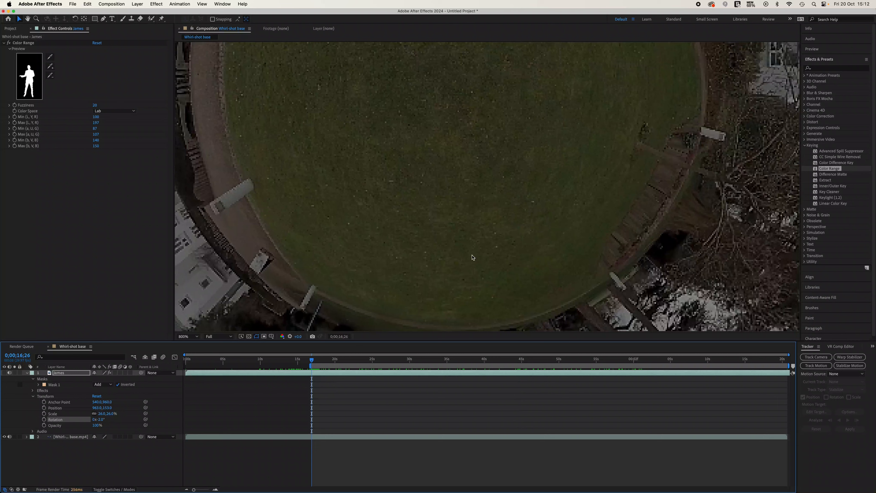
{"action": "scroll", "coordinate": [472, 255], "scroll_direction": "down", "scroll_amount": 2}
{"action": "scroll", "coordinate": [472, 257], "scroll_direction": "down", "scroll_amount": 1}
{"action": "scroll", "coordinate": [472, 257], "scroll_direction": "up", "scroll_amount": 1}
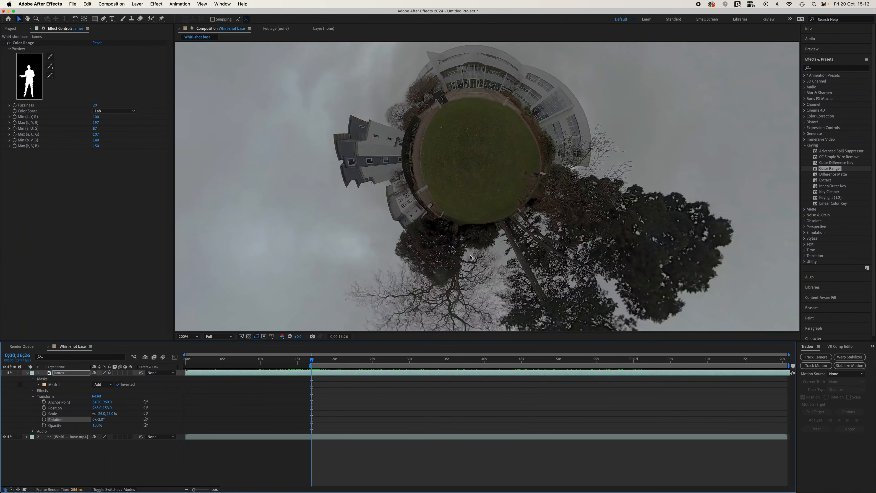
{"action": "left_click", "coordinate": [4, 373]}
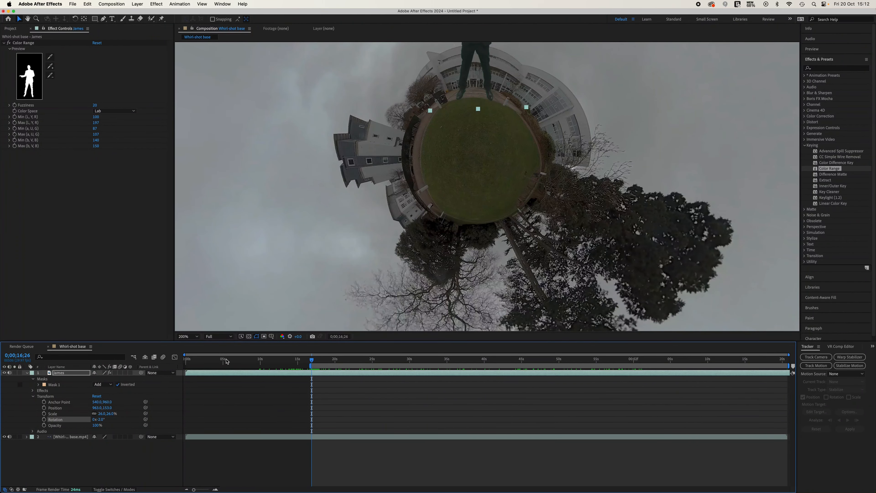
{"action": "scroll", "coordinate": [549, 244], "scroll_direction": "down", "scroll_amount": 1}
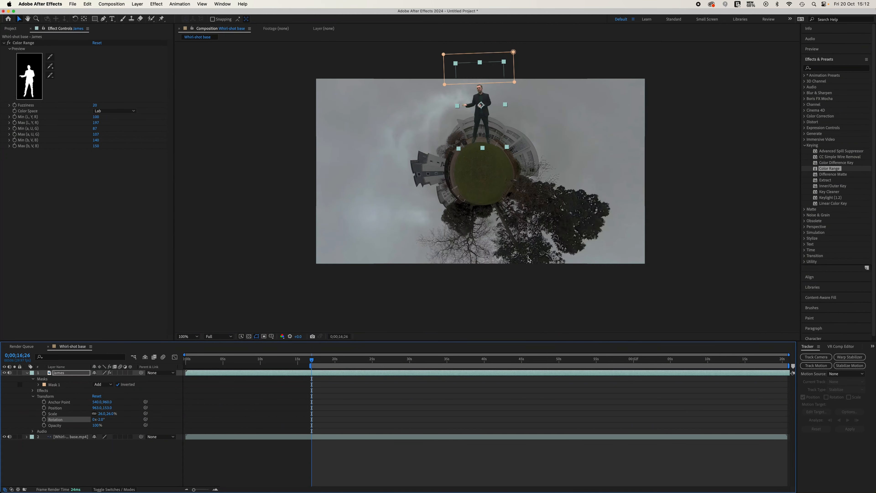
{"action": "left_click_drag", "start_coordinate": [515, 218], "coordinate": [515, 257]}
{"action": "key", "text": "v"}
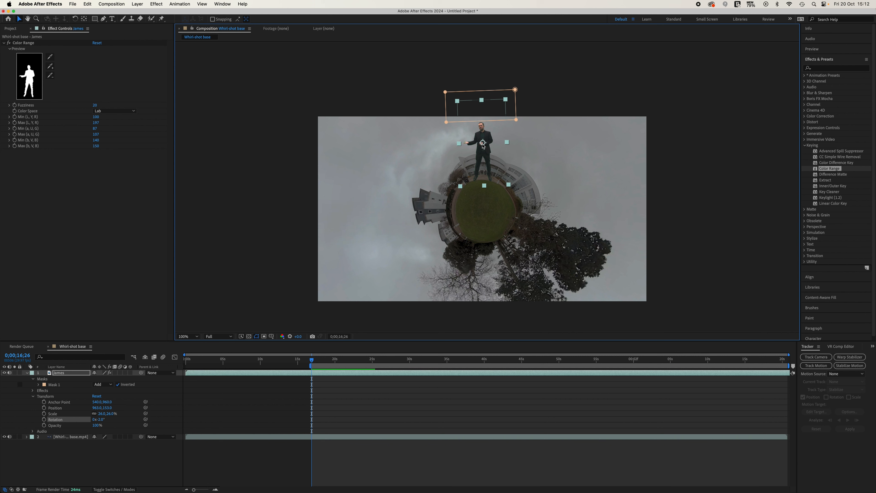
{"action": "left_click_drag", "start_coordinate": [99, 419], "coordinate": [114, 435]}
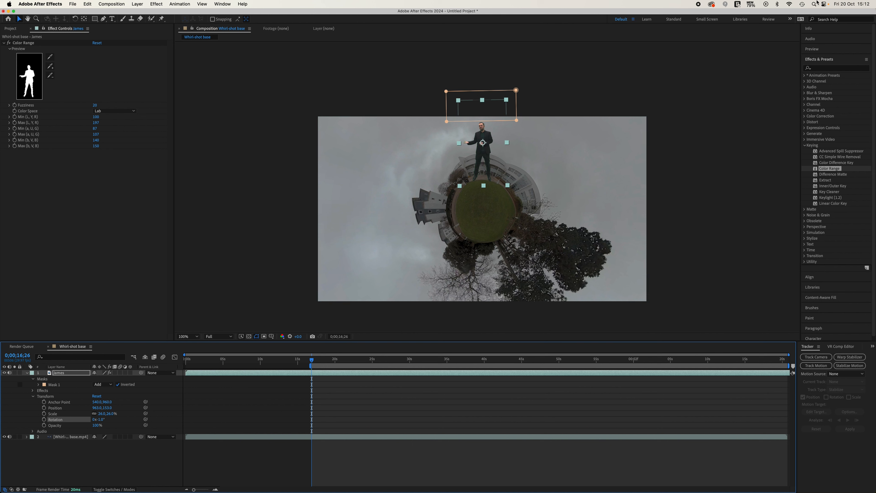
Check the computer's memory usage in Cleaner One Pro and close its window
{"action": "left_click", "coordinate": [746, 4]}
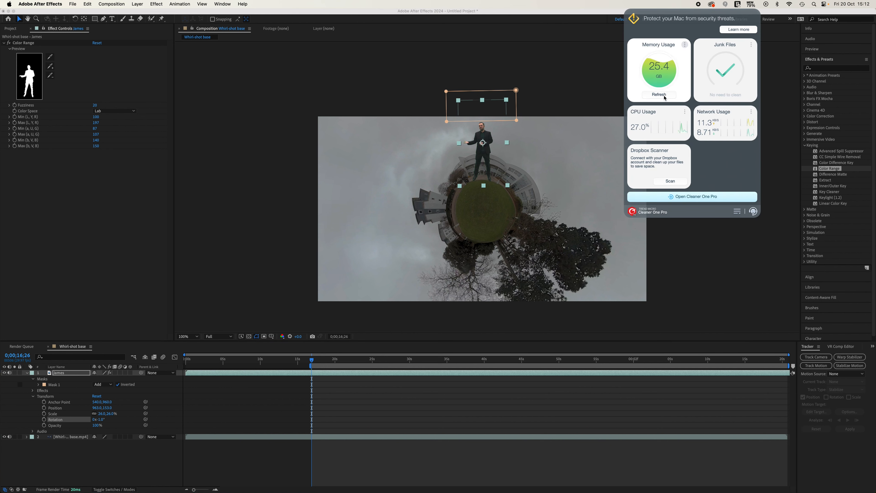
{"action": "left_click", "coordinate": [748, 5]}
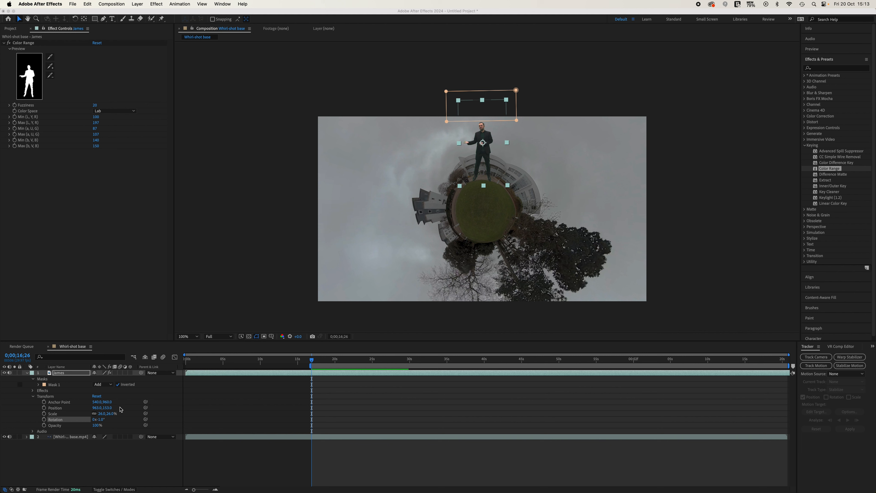
Move the presenter layer's pivot to the grass circle's centre with Position Y 543 and Anchor Point Y 2461, keeping him on the circle's edge
{"action": "left_click", "coordinate": [108, 408]}
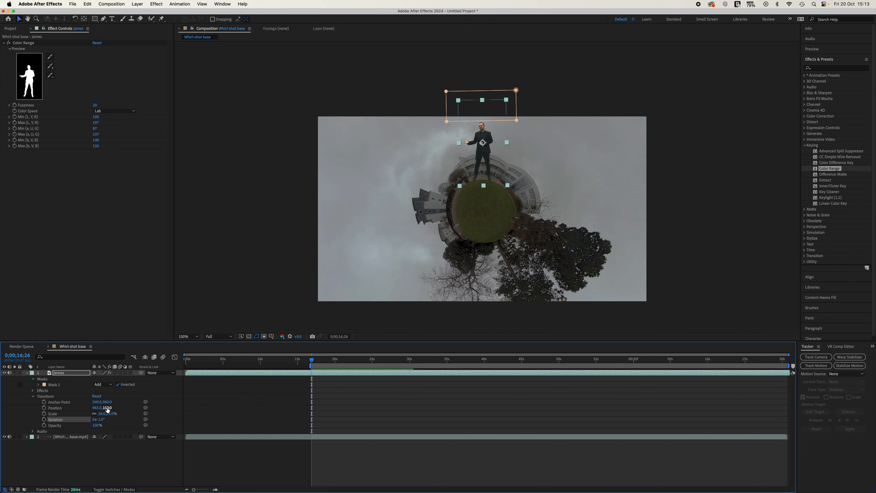
{"action": "left_click_drag", "start_coordinate": [108, 408], "coordinate": [222, 429]}
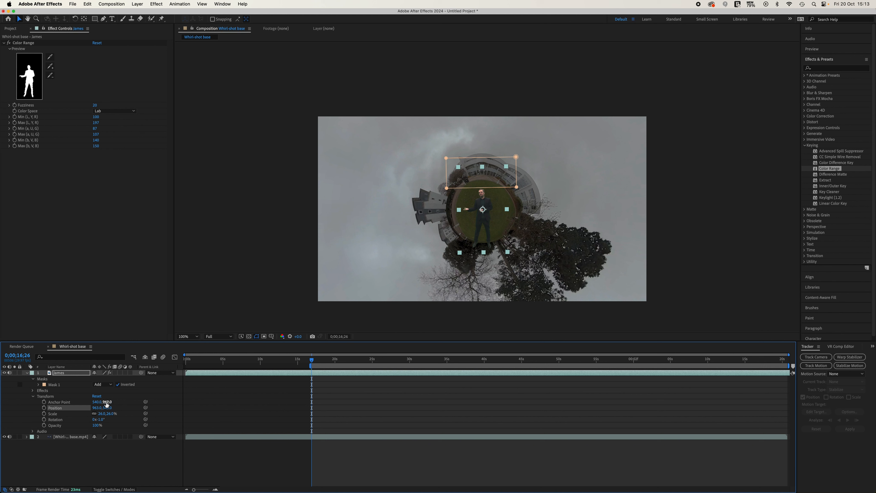
{"action": "left_click_drag", "start_coordinate": [108, 404], "coordinate": [464, 450]}
{"action": "left_click_drag", "start_coordinate": [109, 404], "coordinate": [186, 417]}
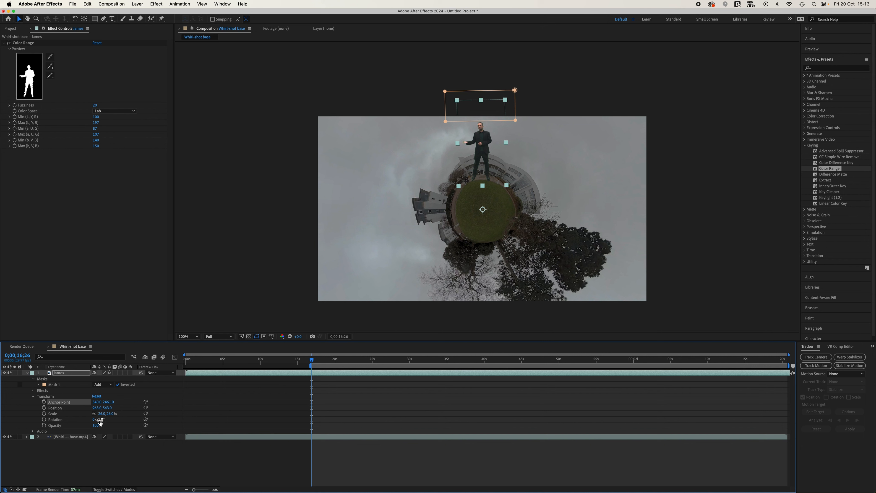
Test-rotate the presenter around the grass circle and refine the layer to Anchor Point 483, 2507, Position 967, 549 and Rotation -3°
{"action": "left_click_drag", "start_coordinate": [100, 421], "coordinate": [37, 418]}
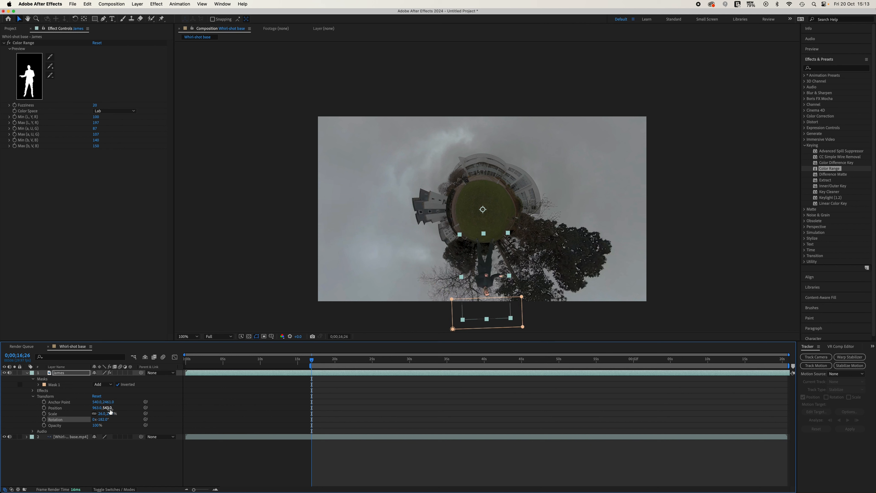
{"action": "left_click_drag", "start_coordinate": [109, 411], "coordinate": [170, 428]}
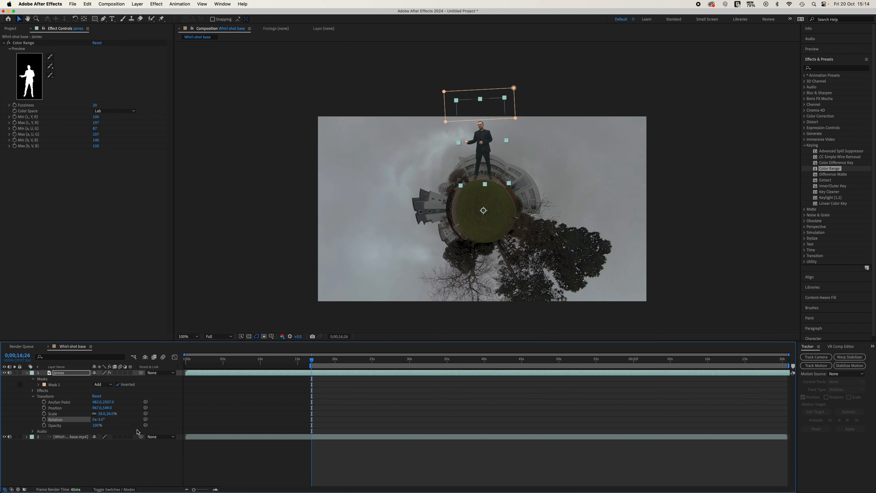
Try to animate the presenter's Rotation from -3° at 0;00;16;26 to -182° at 0;00;35;25 around the grass circle
{"action": "left_click", "coordinate": [45, 428]}
{"action": "left_click", "coordinate": [44, 420]}
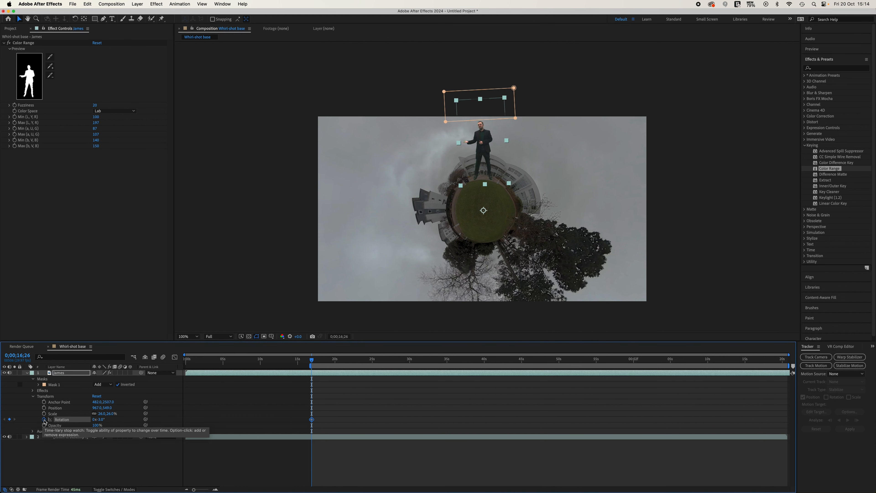
{"action": "left_click_drag", "start_coordinate": [314, 362], "coordinate": [484, 381]}
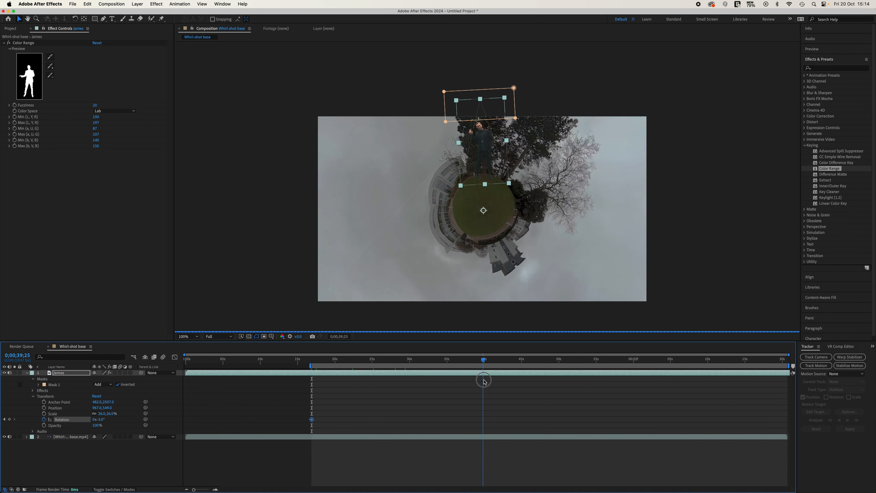
{"action": "key", "text": "space"}
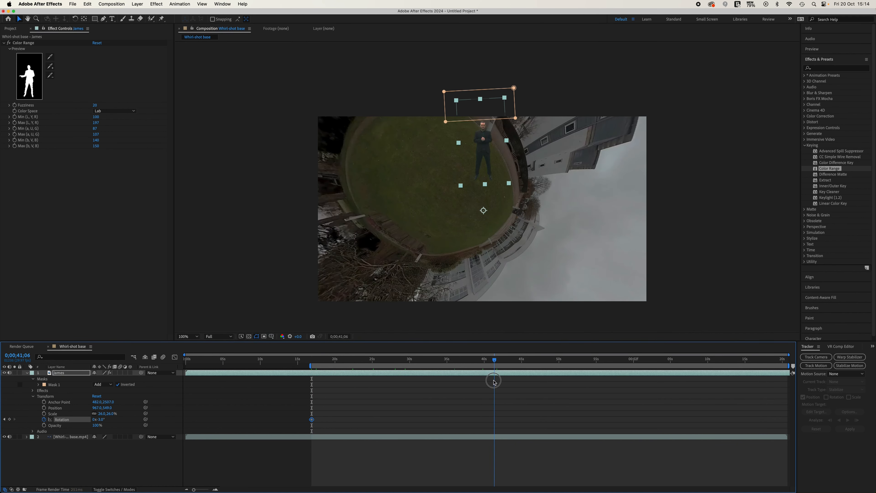
{"action": "left_click_drag", "start_coordinate": [484, 381], "coordinate": [456, 380]}
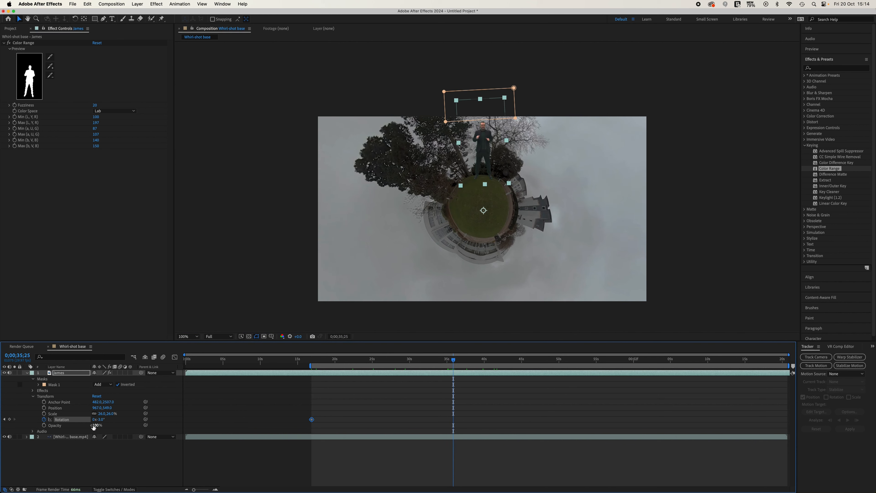
{"action": "left_click_drag", "start_coordinate": [100, 419], "coordinate": [41, 422]}
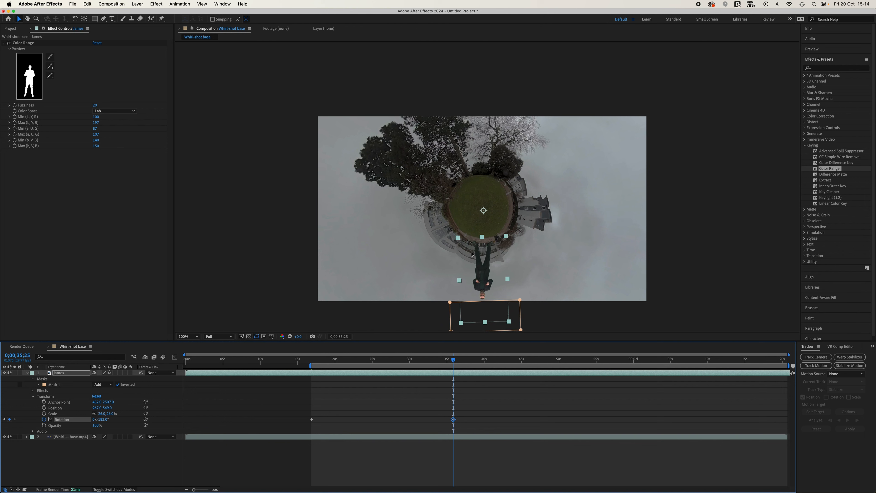
{"action": "left_click_drag", "start_coordinate": [455, 362], "coordinate": [382, 376]}
{"action": "key", "text": "k"}
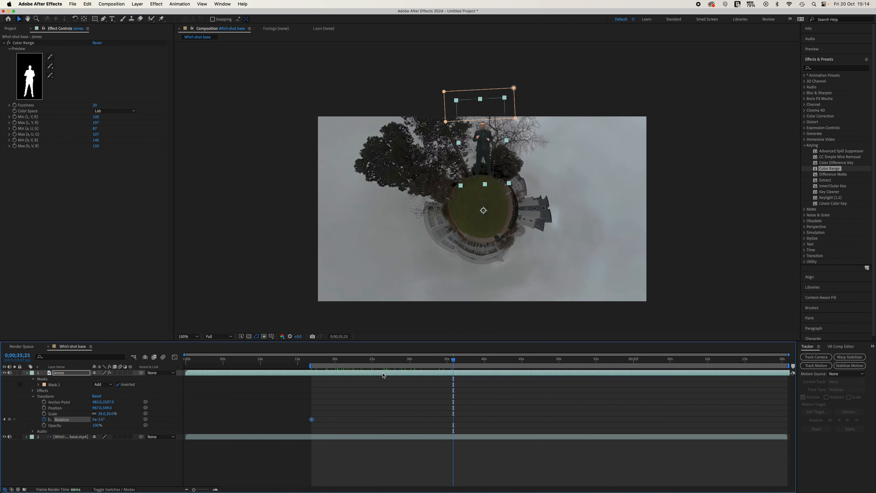
{"action": "key", "text": "super+z"}
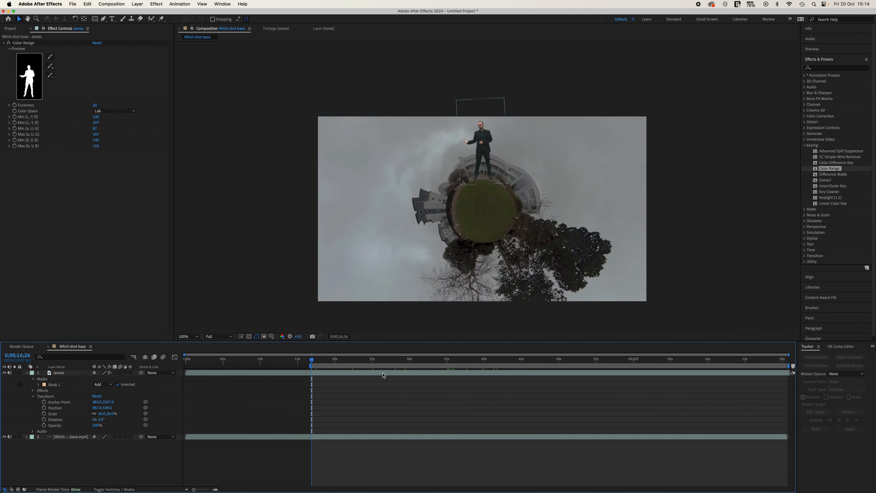
{"action": "left_click", "coordinate": [61, 385]}
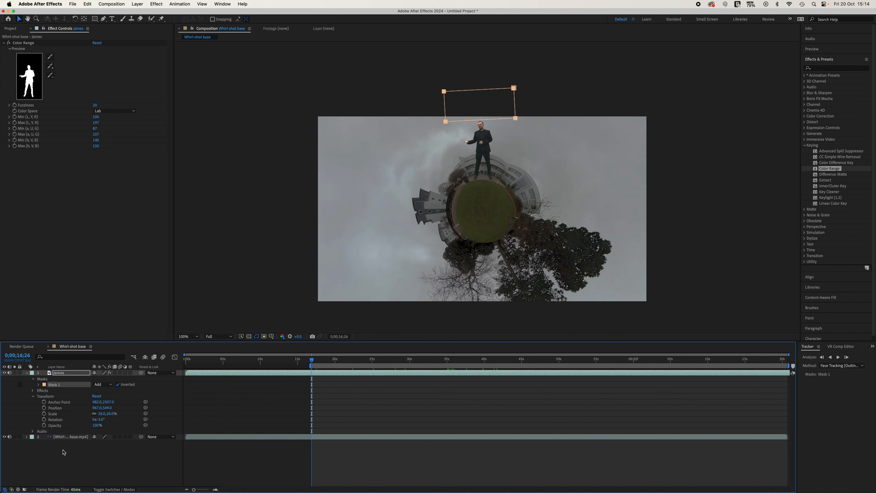
{"action": "left_click", "coordinate": [70, 436]}
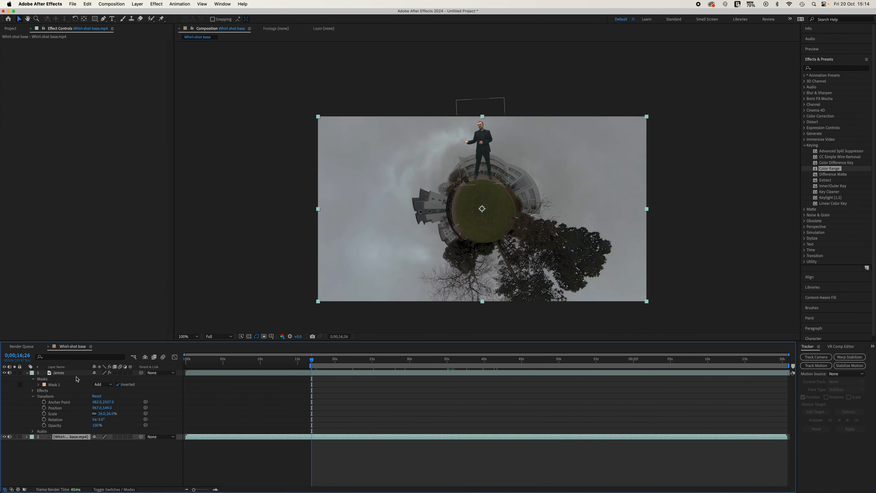
{"action": "left_click", "coordinate": [69, 386]}
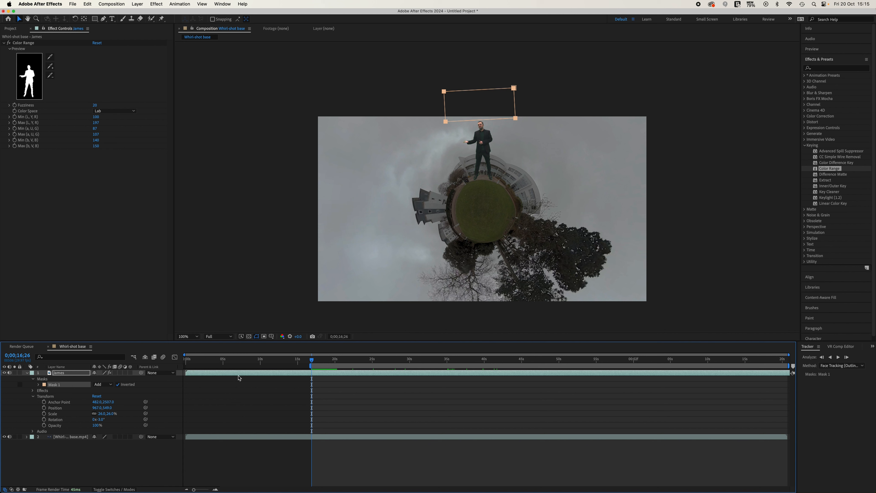
{"action": "left_click", "coordinate": [68, 408]}
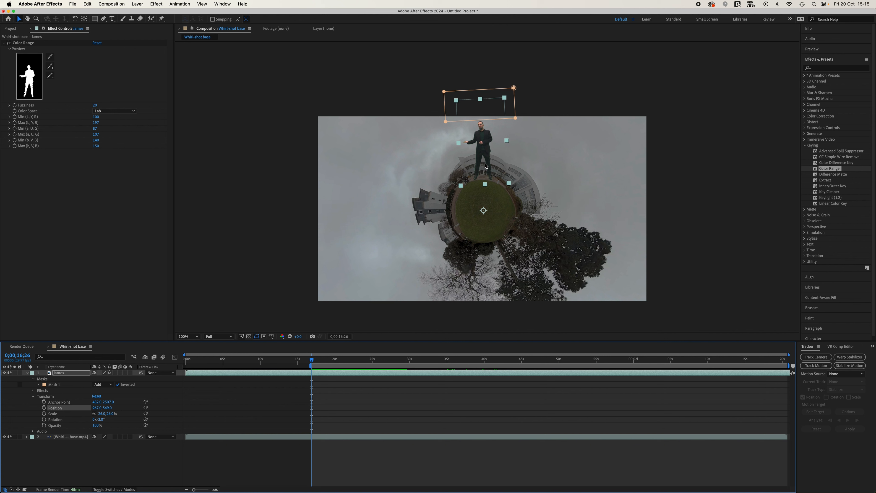
Undo the centre-pivot Anchor Point and Position changes and the test rotations on the presenter layer
{"action": "key", "text": "super+z"}
{"action": "key", "text": "super+z"}
{"action": "key", "text": "super+z"}
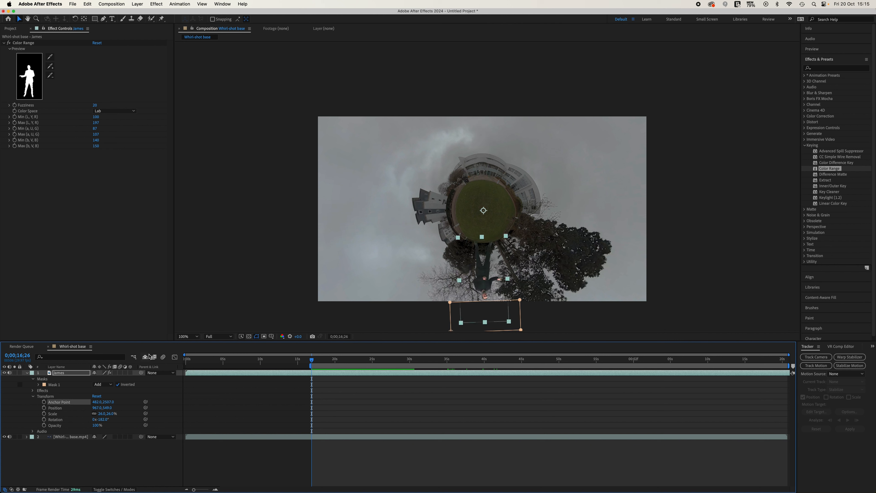
{"action": "key", "text": "super+z"}
{"action": "key", "text": "super+z"}
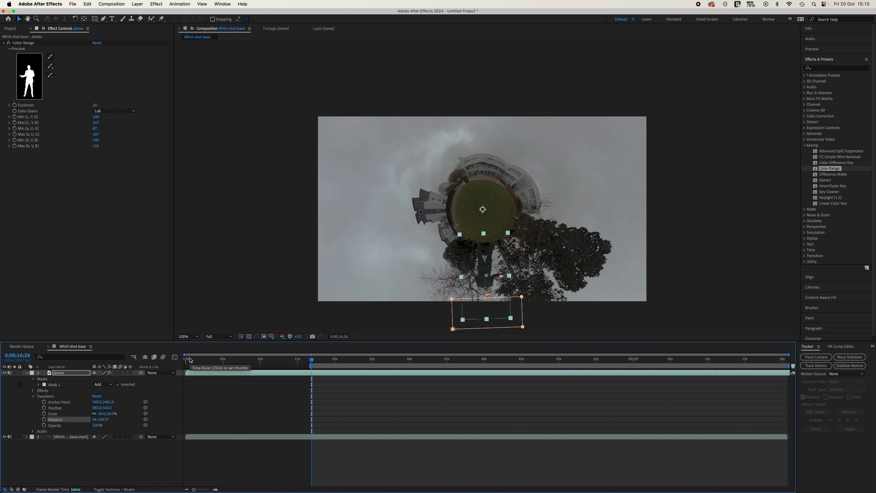
{"action": "key", "text": "super+z"}
{"action": "key", "text": "super+z"}
{"action": "key", "text": "super+z"}
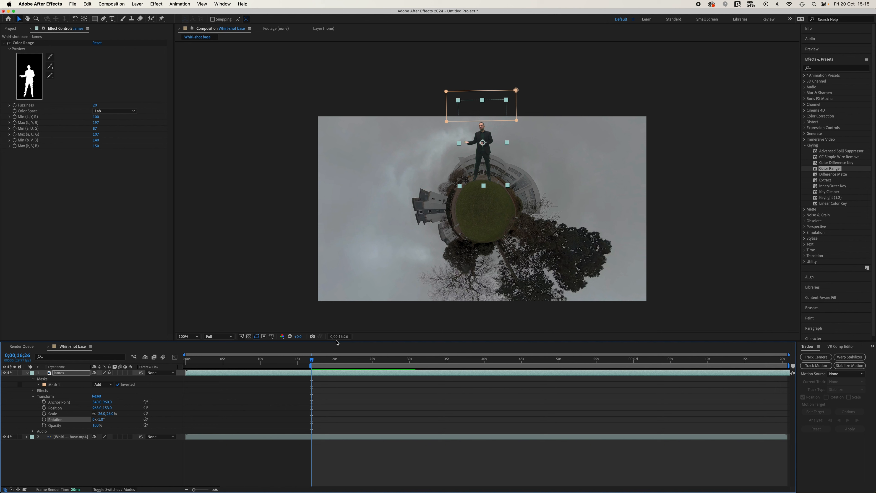
Start keyframing the presenter layer's Anchor Point, Position, Scale and Rotation at 0;00;16;26
{"action": "left_click", "coordinate": [45, 402]}
{"action": "left_click", "coordinate": [44, 407]}
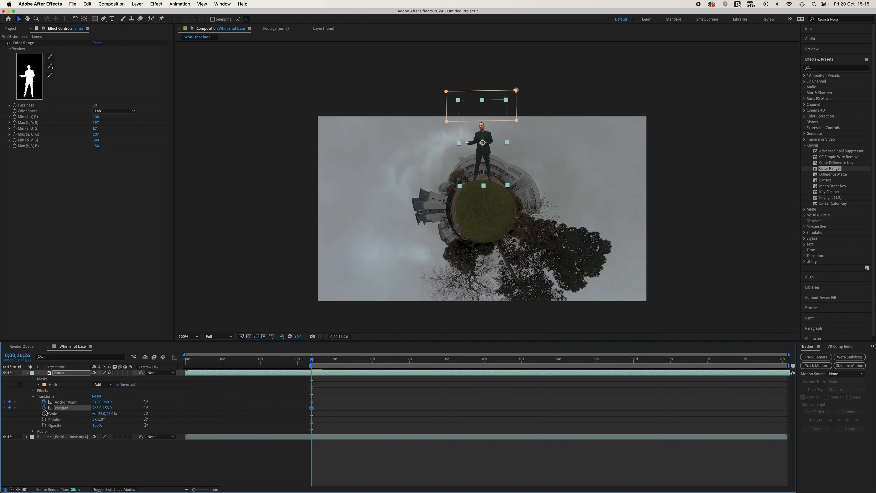
{"action": "left_click", "coordinate": [45, 413]}
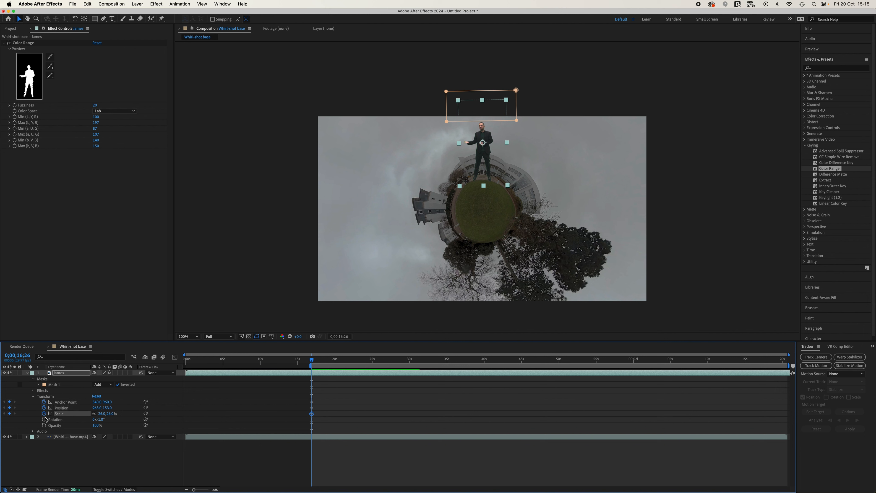
{"action": "left_click", "coordinate": [44, 420]}
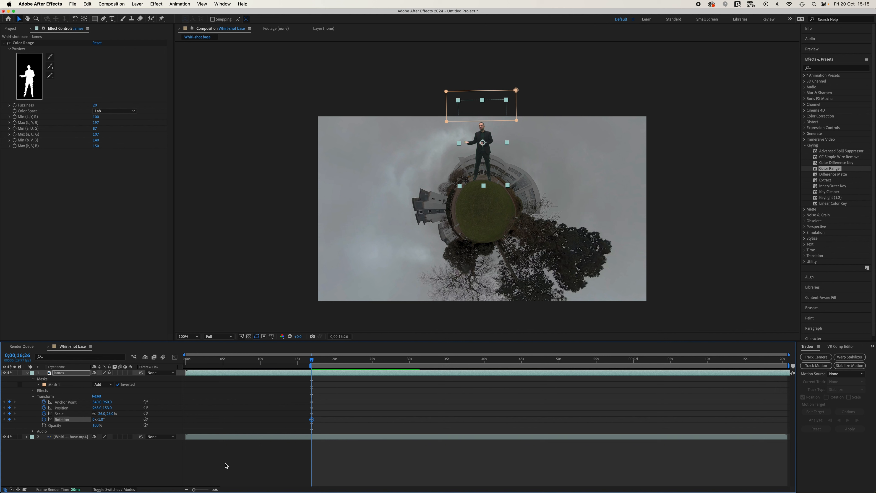
At 0;00;36;02, set the presenter layer's Rotation to -181° so he is upside down
{"action": "left_click_drag", "start_coordinate": [313, 362], "coordinate": [455, 375]}
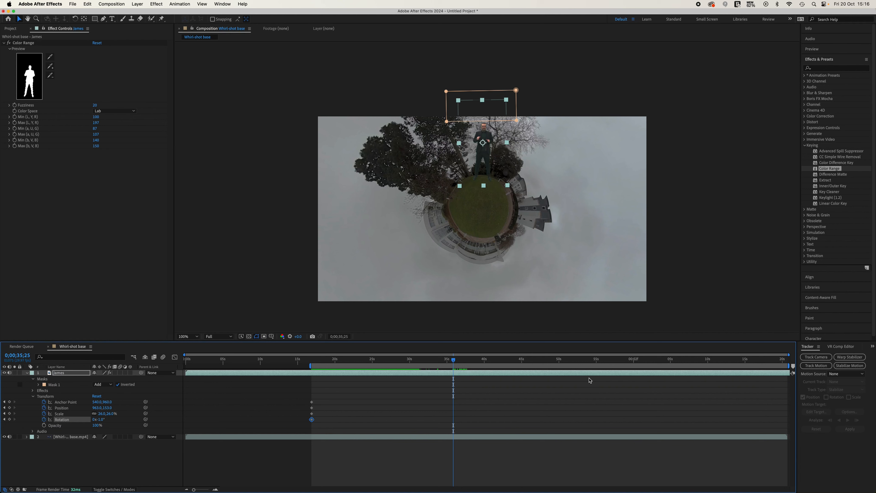
{"action": "key", "text": "Page_Down"}
{"action": "key", "text": "Page_Down"}
{"action": "key", "text": "Page_Down"}
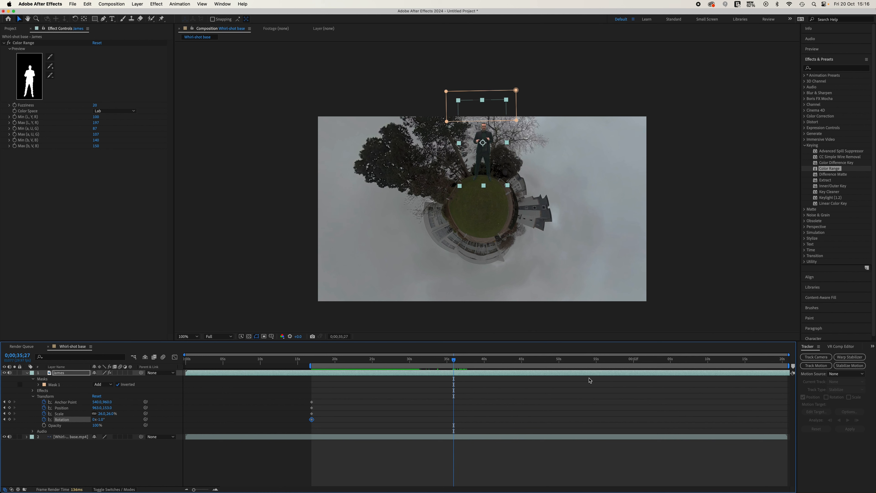
{"action": "key", "text": "Page_Down"}
{"action": "key", "text": "Page_Down"}
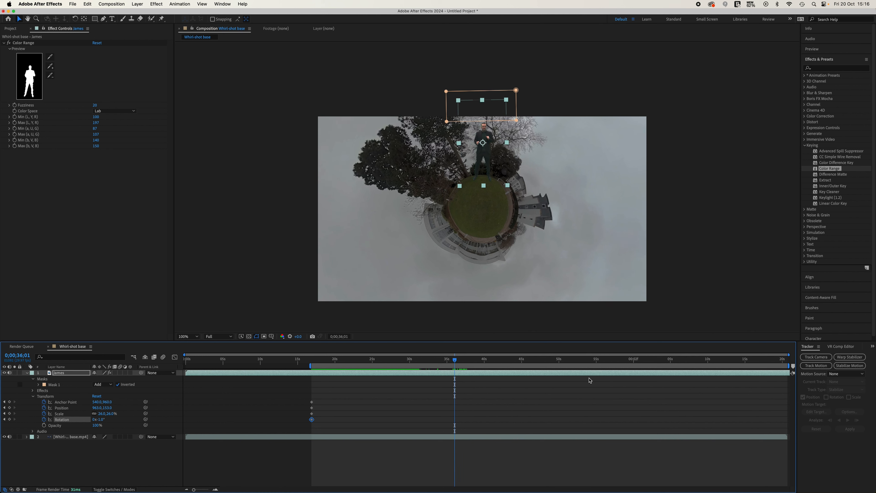
{"action": "key", "text": "Page_Down"}
{"action": "key", "text": "Page_Down"}
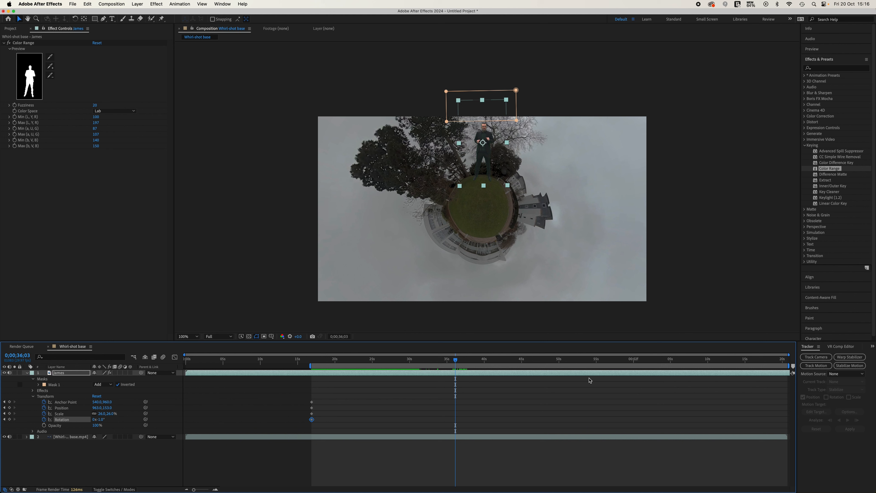
{"action": "key", "text": "Page_Up"}
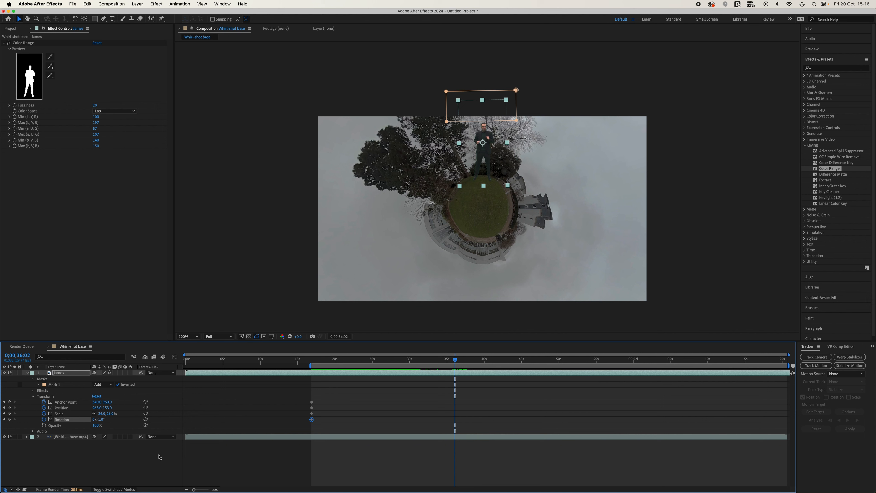
{"action": "left_click_drag", "start_coordinate": [102, 421], "coordinate": [43, 422]}
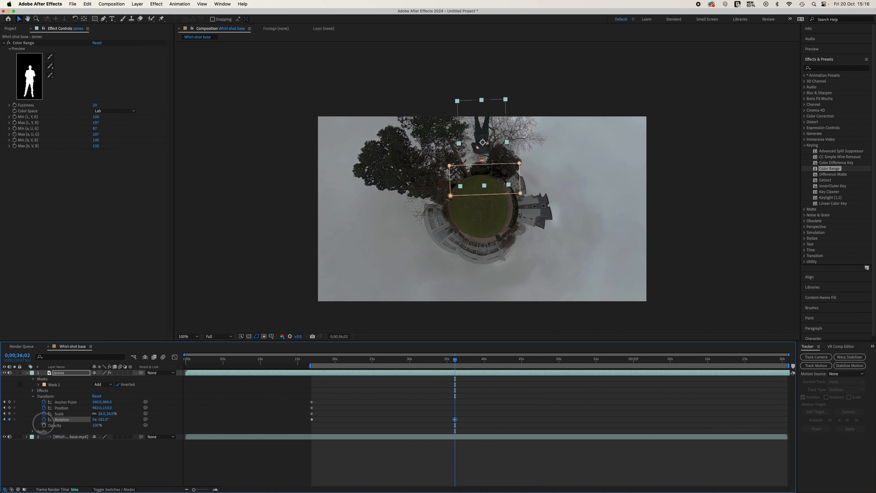
{"action": "left_click_drag", "start_coordinate": [43, 422], "coordinate": [44, 422]}
Set the presenter's Position to 961, 927 at 0;00;36;02 so his feet meet the grass circle's lower edge
{"action": "left_click_drag", "start_coordinate": [107, 408], "coordinate": [128, 415]}
{"action": "left_click_drag", "start_coordinate": [210, 441], "coordinate": [300, 480]}
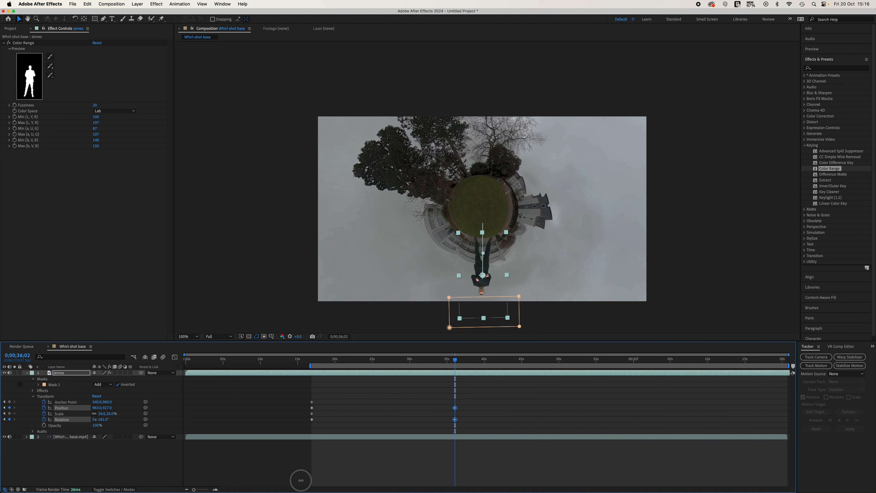
{"action": "left_click_drag", "start_coordinate": [301, 480], "coordinate": [301, 480]}
{"action": "left_click_drag", "start_coordinate": [98, 408], "coordinate": [96, 409]}
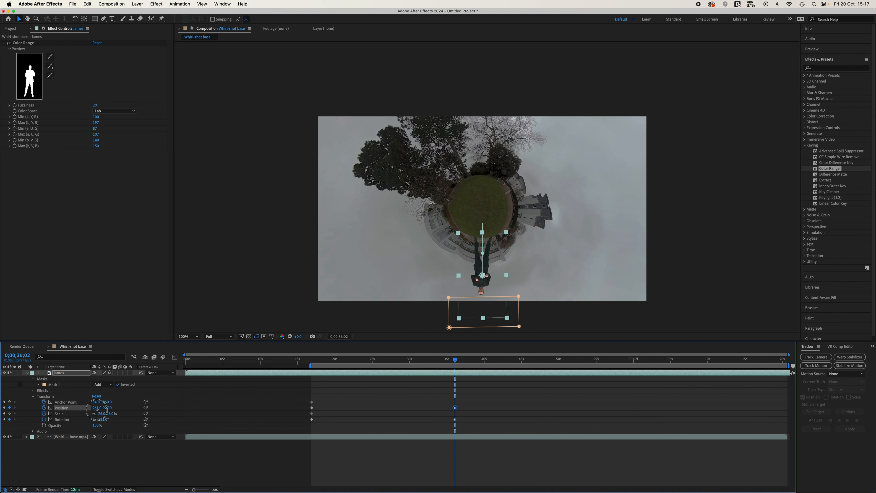
{"action": "left_click_drag", "start_coordinate": [96, 409], "coordinate": [96, 410]}
{"action": "key", "text": "comma"}
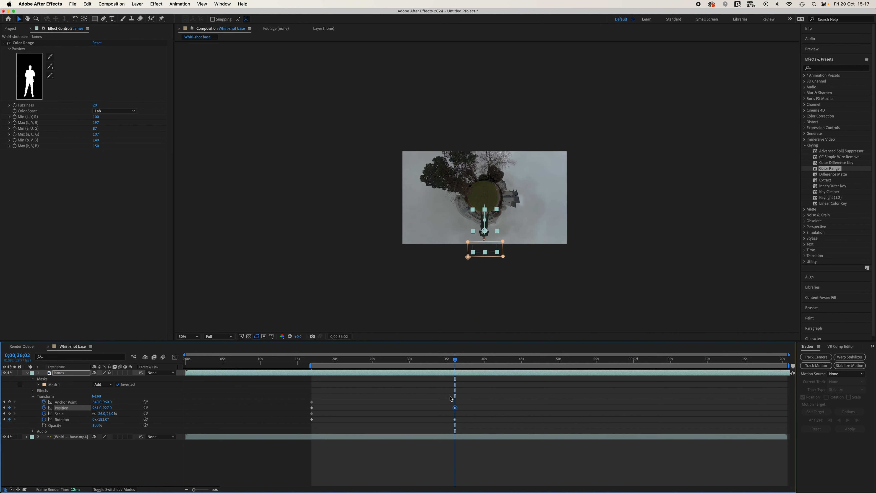
{"action": "key", "text": "period"}
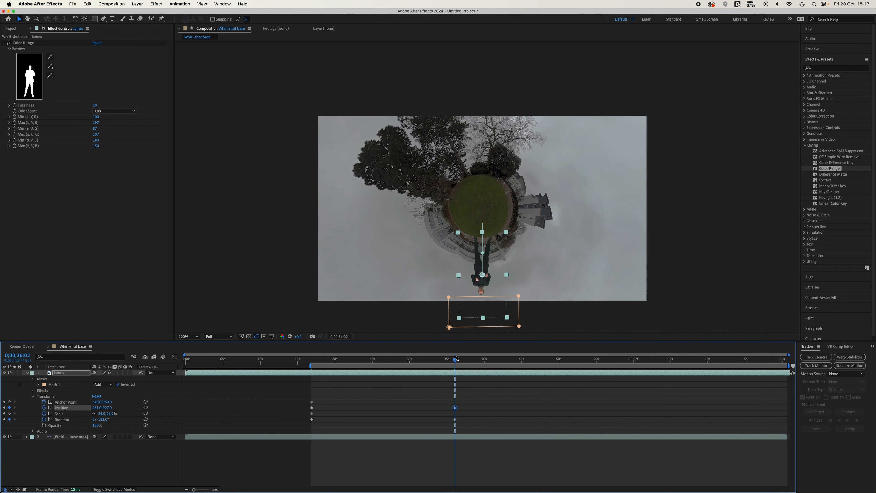
At 0;00;26;27, stand the presenter on the grass circle's left edge with Position Y 571.5 and Rotation -96.1°
{"action": "left_click_drag", "start_coordinate": [455, 362], "coordinate": [386, 362]}
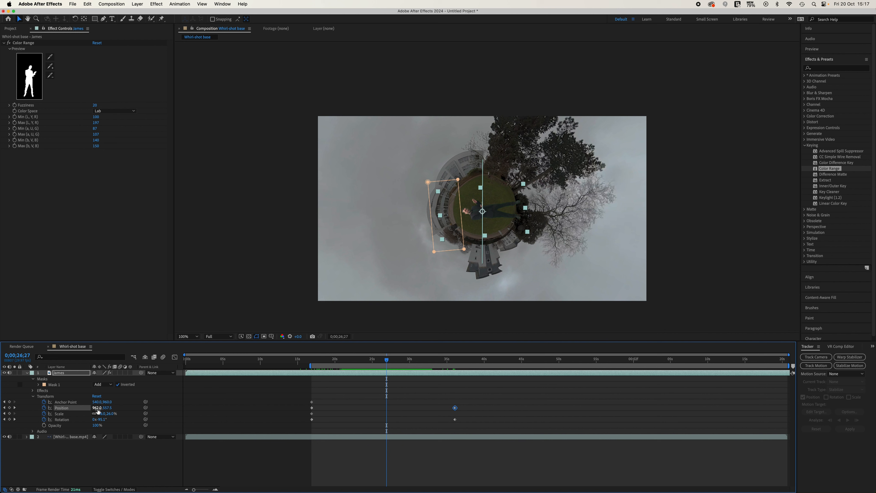
{"action": "left_click_drag", "start_coordinate": [98, 410], "coordinate": [2, 444]}
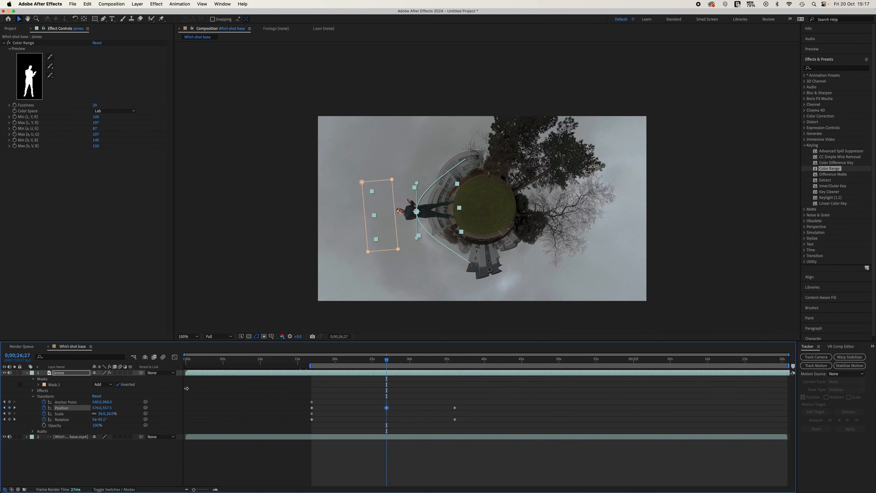
{"action": "key", "text": "period"}
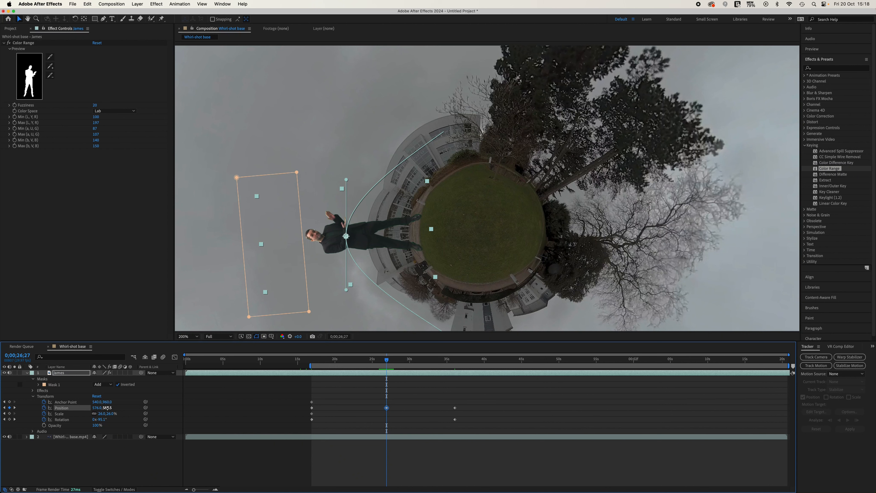
{"action": "mouse_move", "coordinate": [109, 408]}
{"action": "left_mouse_down"}
{"action": "mouse_move", "coordinate": [103, 420]}
{"action": "mouse_move", "coordinate": [106, 408]}
{"action": "left_mouse_up"}
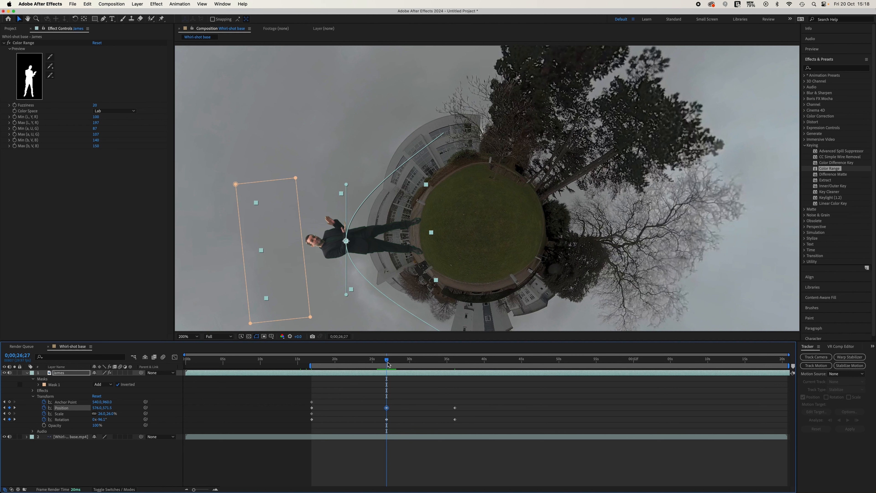
{"action": "key", "text": "comma"}
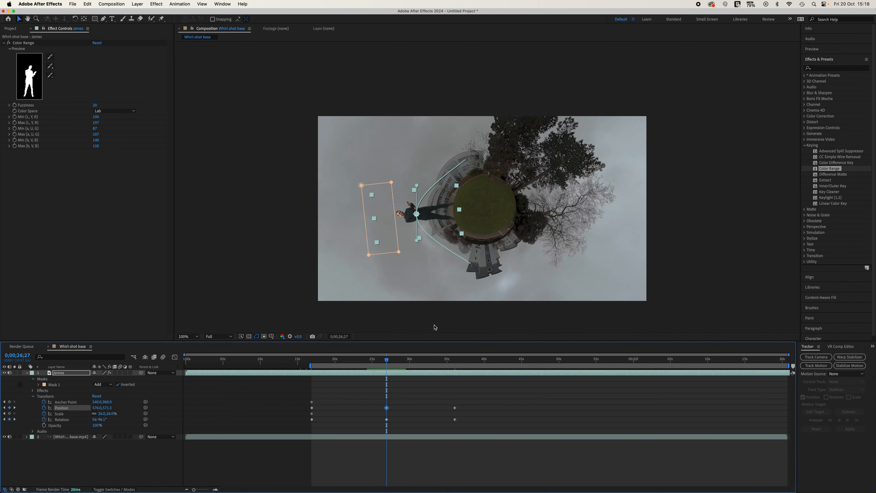
Round the presenter's motion path around the grass circle's left side by making the first and 0;00;36;02 Position keyframes' handles horizontal
{"action": "left_click_drag", "start_coordinate": [388, 362], "coordinate": [351, 369]}
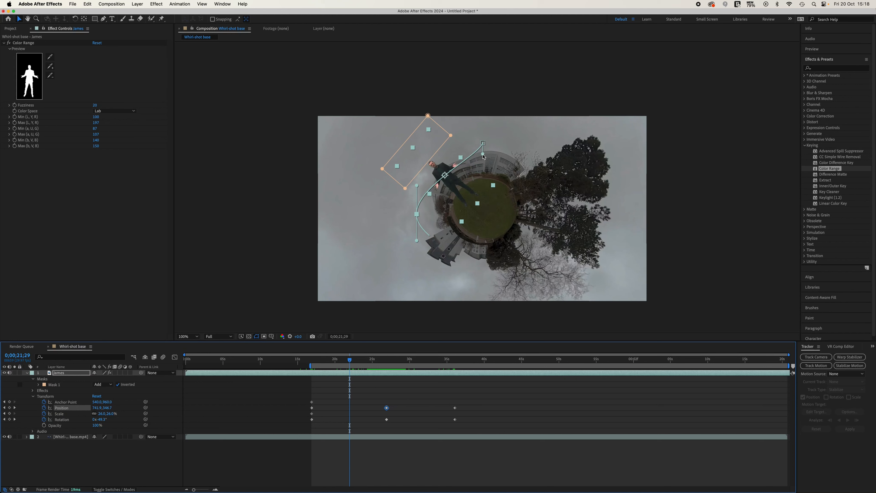
{"action": "left_click_drag", "start_coordinate": [483, 156], "coordinate": [431, 146]}
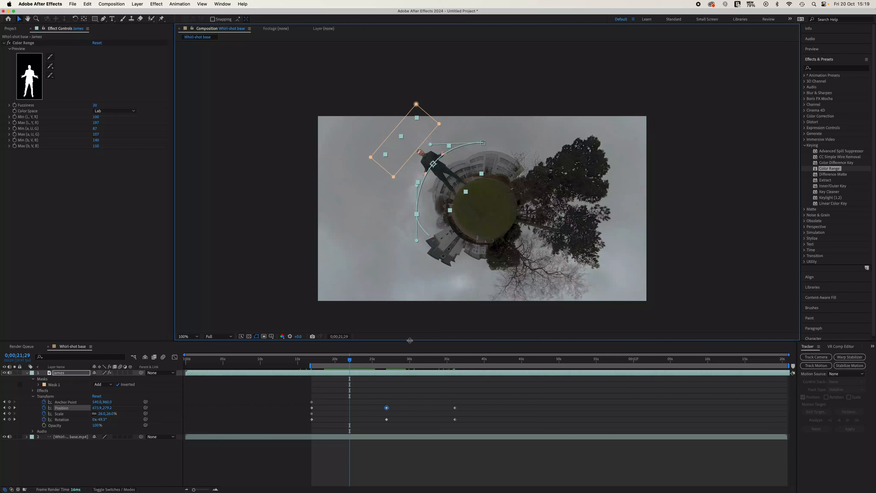
{"action": "left_click_drag", "start_coordinate": [351, 361], "coordinate": [424, 376]}
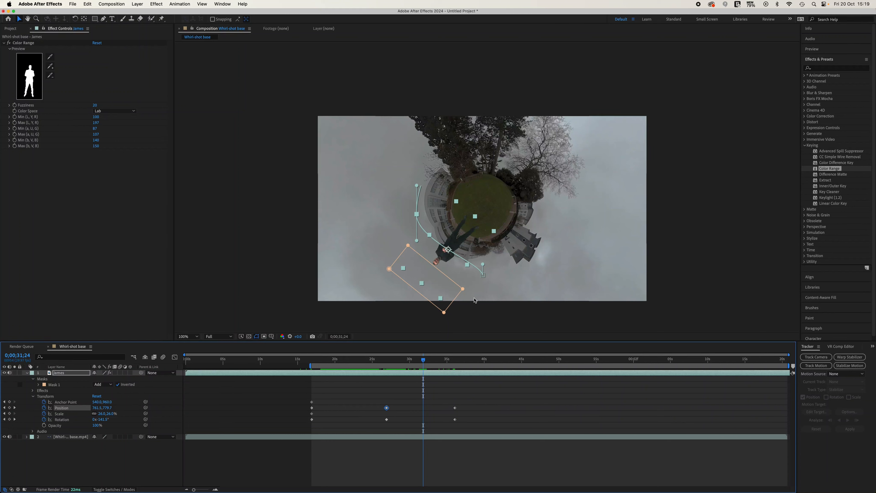
{"action": "left_click_drag", "start_coordinate": [483, 266], "coordinate": [443, 275]}
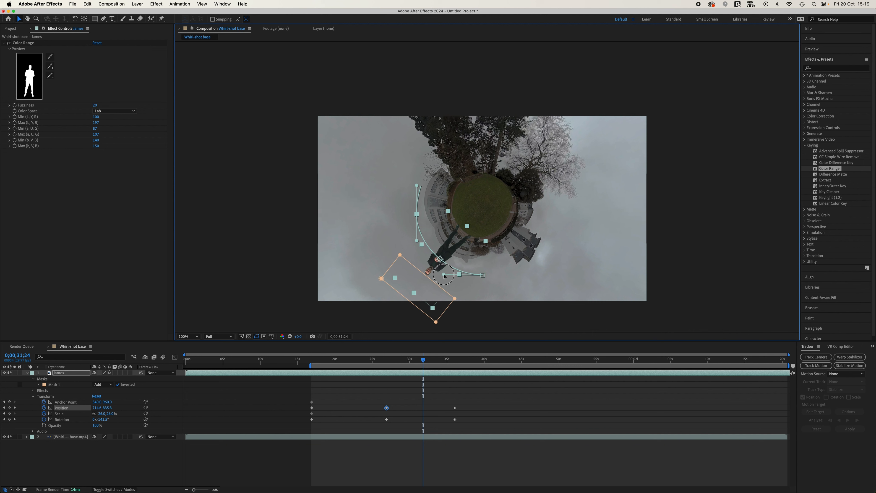
{"action": "left_click_drag", "start_coordinate": [444, 275], "coordinate": [445, 275]}
At 0;00;36;02, set the presenter's Rotation to -183° and nudge his Position X to about 966
{"action": "left_click_drag", "start_coordinate": [426, 363], "coordinate": [456, 370]}
{"action": "left_click_drag", "start_coordinate": [456, 369], "coordinate": [456, 368]}
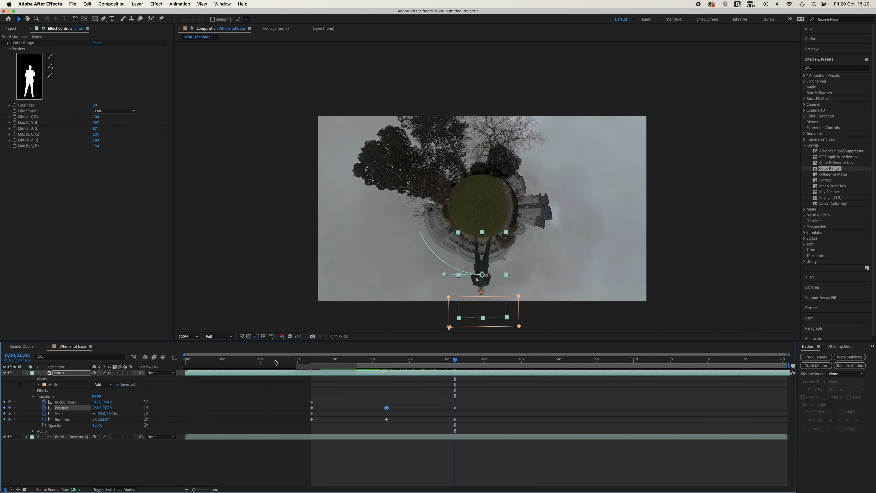
{"action": "left_click", "coordinate": [103, 419]}
{"action": "left_click_drag", "start_coordinate": [103, 419], "coordinate": [103, 420]}
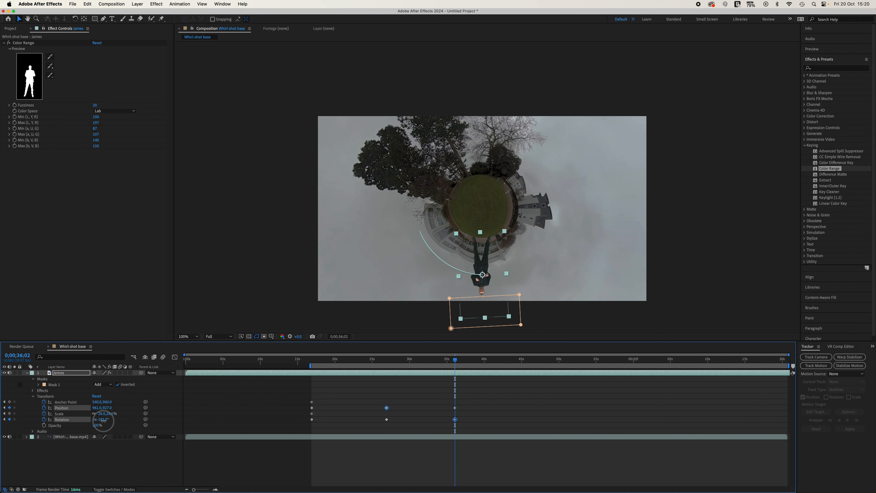
{"action": "left_click_drag", "start_coordinate": [103, 420], "coordinate": [104, 421]}
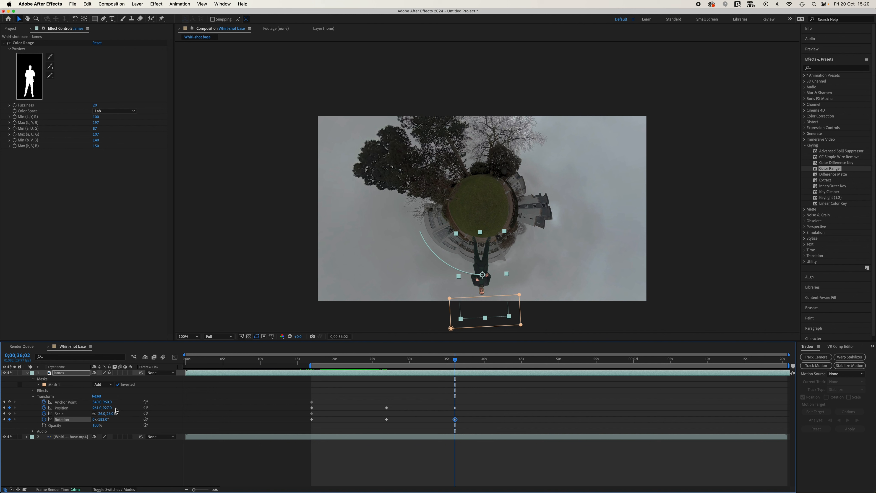
{"action": "left_click_drag", "start_coordinate": [107, 410], "coordinate": [101, 408]}
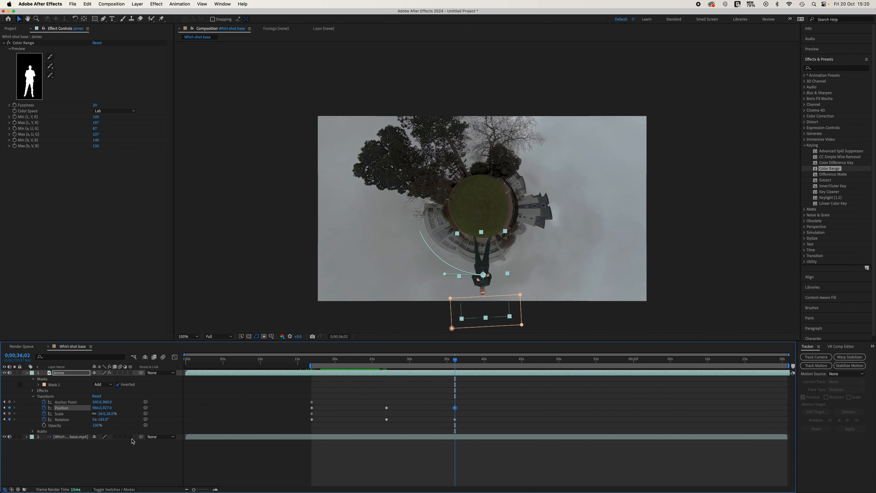
At 0;00;46;05, stand the presenter on the grass's right edge with Position 1293, 527 and Rotation -273°
{"action": "left_click_drag", "start_coordinate": [456, 361], "coordinate": [531, 375]}
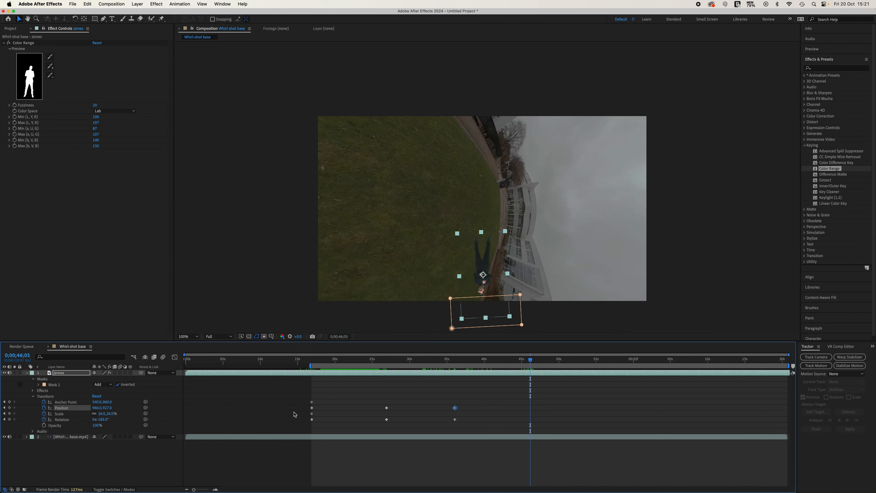
{"action": "left_click_drag", "start_coordinate": [103, 423], "coordinate": [75, 421]}
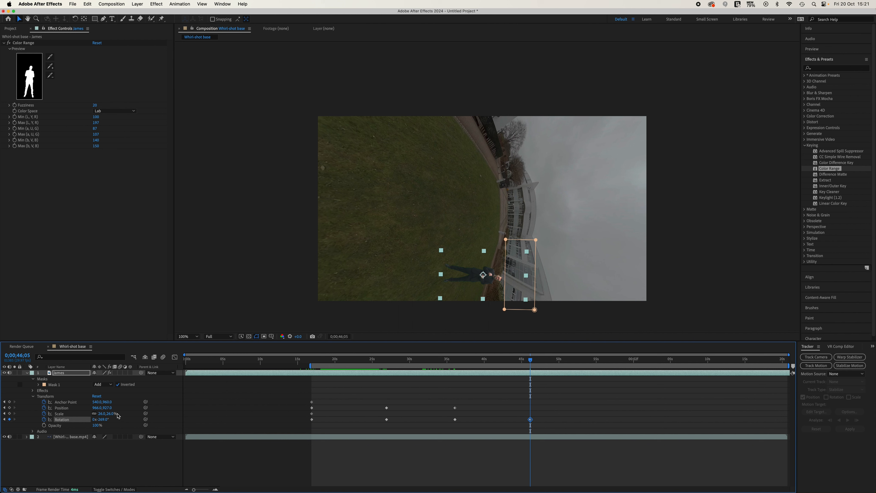
{"action": "left_click_drag", "start_coordinate": [101, 410], "coordinate": [171, 407]}
{"action": "left_click_drag", "start_coordinate": [109, 408], "coordinate": [8, 379]}
{"action": "mouse_move", "coordinate": [99, 407]}
{"action": "left_mouse_down"}
{"action": "mouse_move", "coordinate": [131, 413]}
{"action": "mouse_move", "coordinate": [99, 419]}
{"action": "mouse_move", "coordinate": [110, 408]}
{"action": "left_mouse_up"}
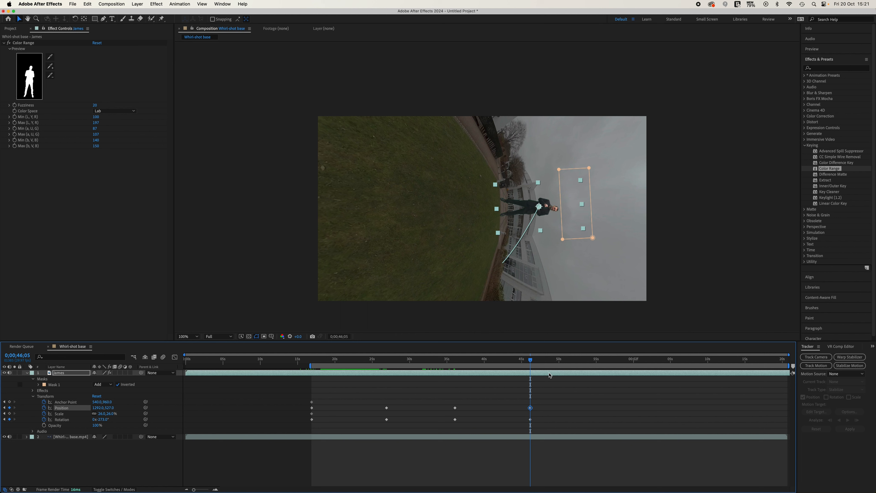
At 0;00;41;08, select the lowest Position keyframe on the presenter's motion path to expose its handles
{"action": "left_click_drag", "start_coordinate": [531, 361], "coordinate": [434, 370]}
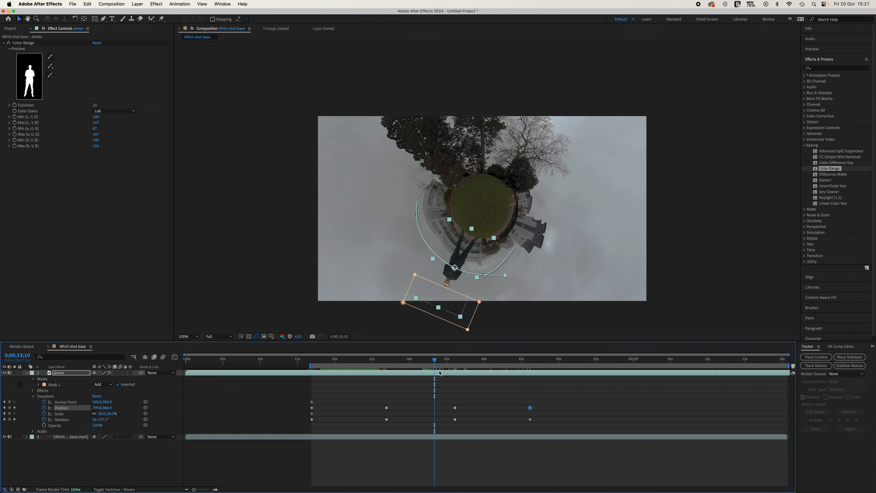
{"action": "left_click_drag", "start_coordinate": [435, 361], "coordinate": [492, 373]}
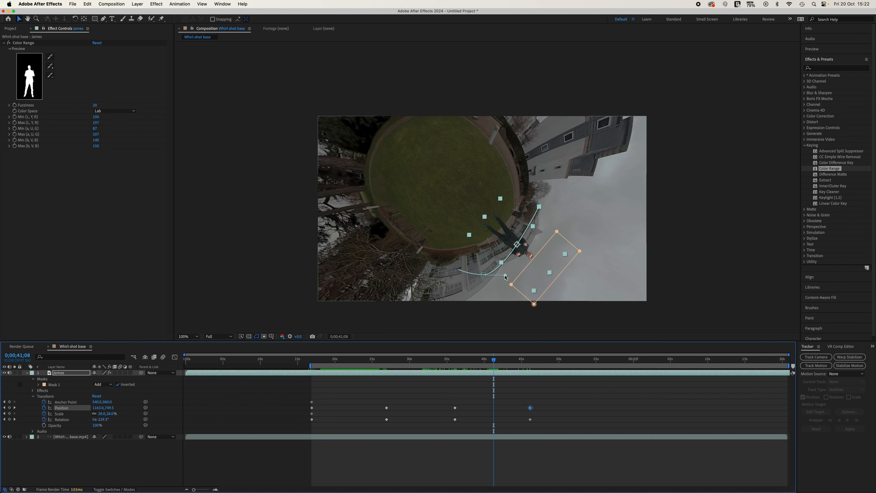
{"action": "left_click", "coordinate": [484, 276]}
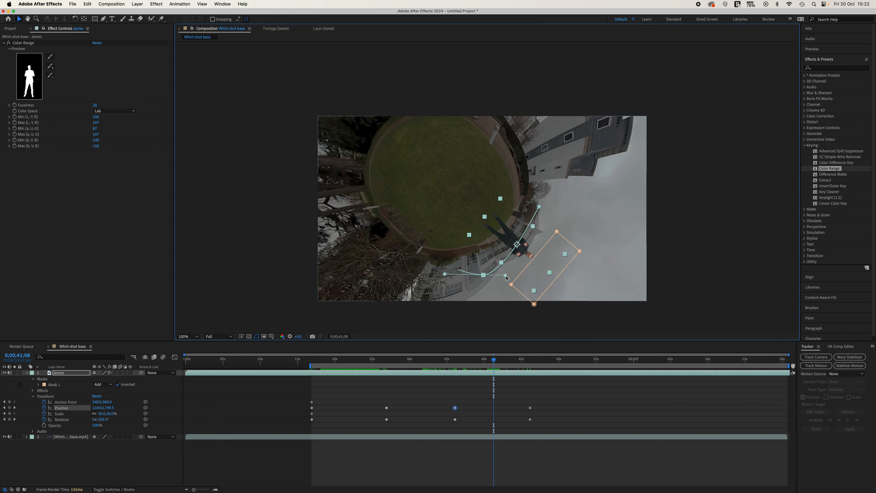
{"action": "left_click_drag", "start_coordinate": [506, 278], "coordinate": [508, 282]}
{"action": "key", "text": "super+z"}
{"action": "left_click_drag", "start_coordinate": [506, 278], "coordinate": [507, 281]}
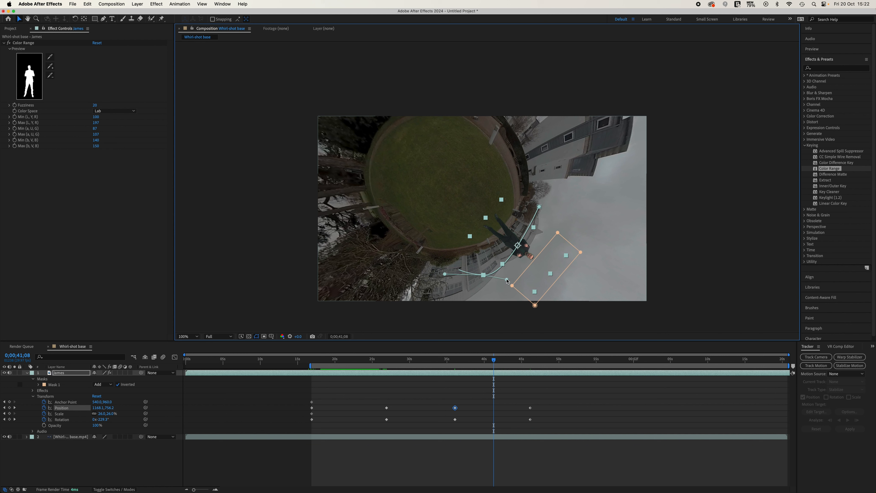
{"action": "left_click_drag", "start_coordinate": [507, 281], "coordinate": [507, 280]}
{"action": "key", "text": "super+z"}
{"action": "left_click_drag", "start_coordinate": [506, 281], "coordinate": [505, 278]}
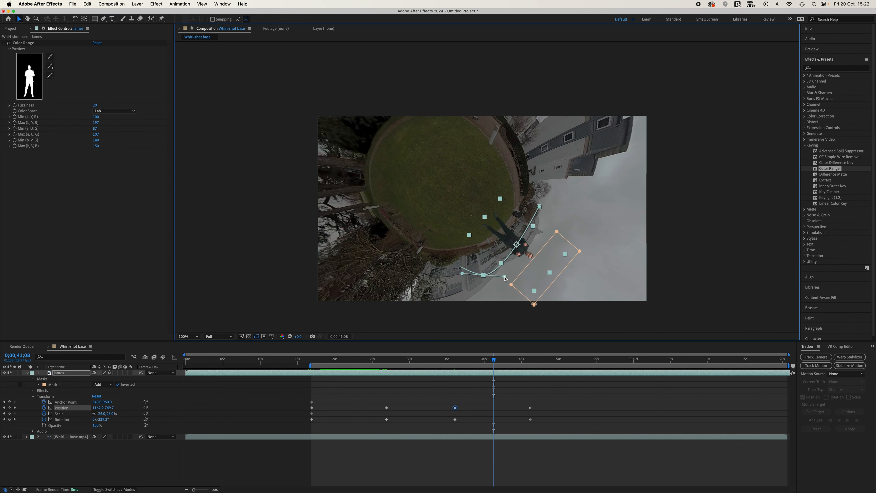
{"action": "key", "text": "super+z"}
Extend the 0;00;36;02 keyframe's outgoing handle down and to the right so the path bulges outward, and check it up to 0;00;41;04
{"action": "left_click_drag", "start_coordinate": [507, 281], "coordinate": [535, 296]}
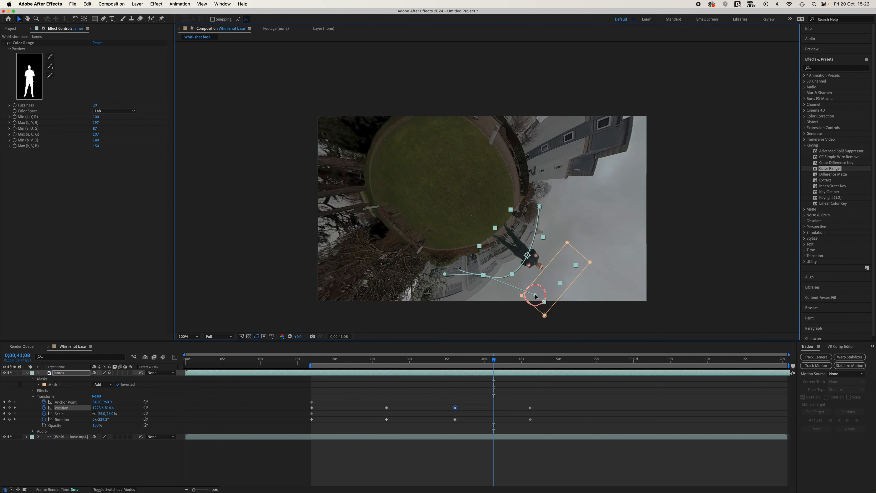
{"action": "left_click_drag", "start_coordinate": [536, 295], "coordinate": [536, 296]}
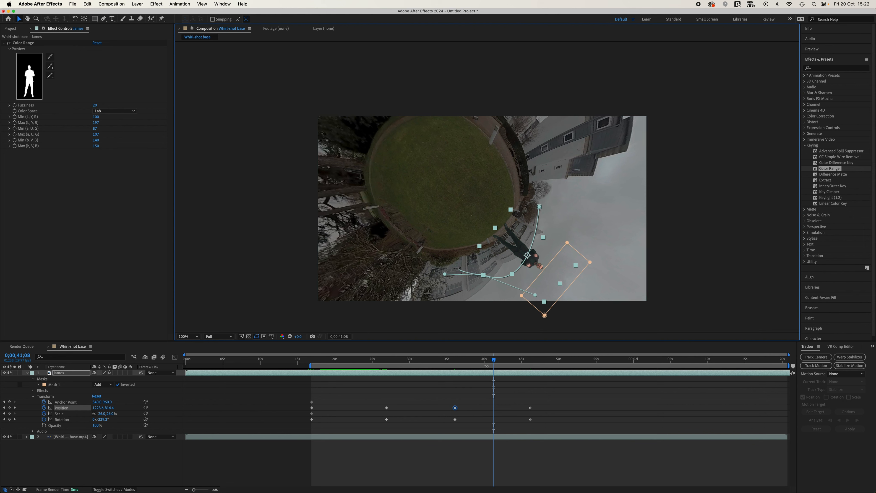
{"action": "left_click_drag", "start_coordinate": [494, 363], "coordinate": [456, 368]}
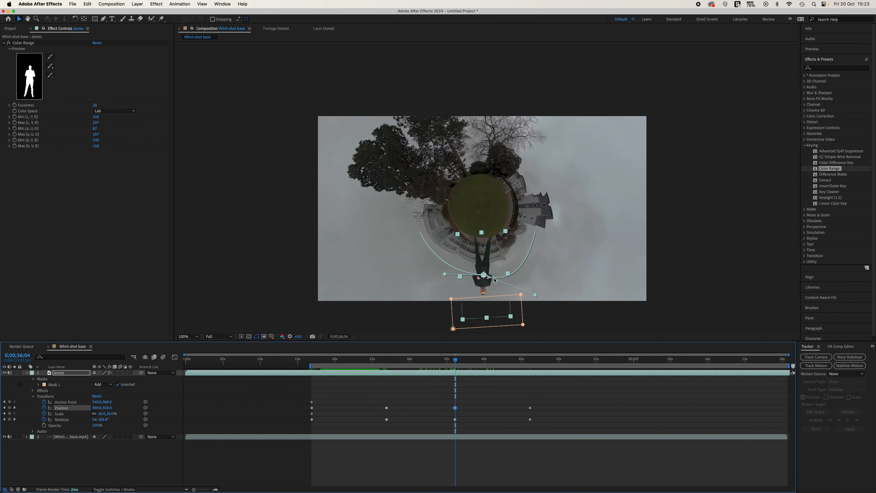
{"action": "left_click_drag", "start_coordinate": [456, 361], "coordinate": [493, 368]}
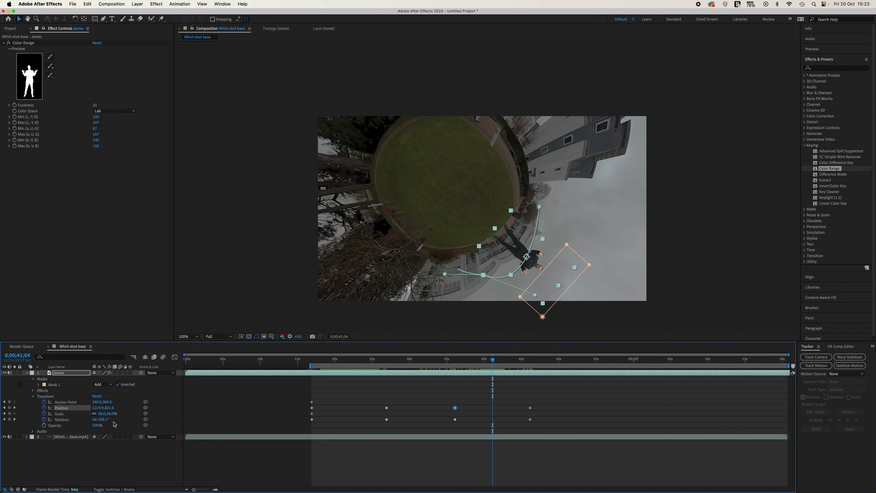
Keyframe the presenter at 0;00;41;04 with Rotation -225.1° and Position 1224.9, 809.6 so his feet meet the grass edge
{"action": "left_click_drag", "start_coordinate": [105, 422], "coordinate": [106, 419]}
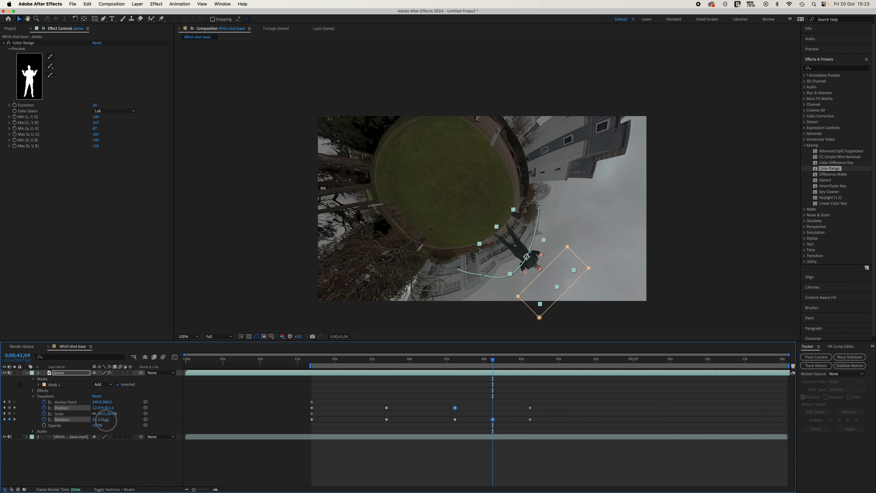
{"action": "left_click_drag", "start_coordinate": [106, 420], "coordinate": [107, 420]}
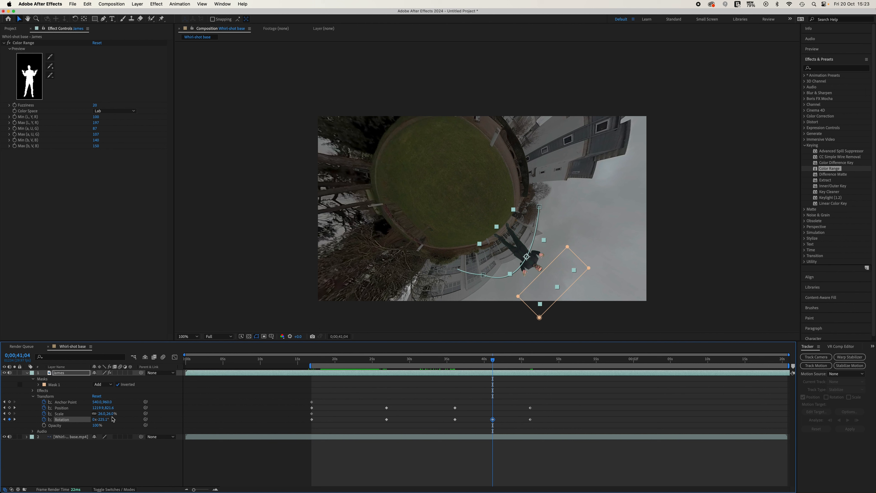
{"action": "mouse_move", "coordinate": [107, 408]}
{"action": "left_mouse_down"}
{"action": "mouse_move", "coordinate": [100, 408]}
{"action": "mouse_move", "coordinate": [104, 419]}
{"action": "left_mouse_up"}
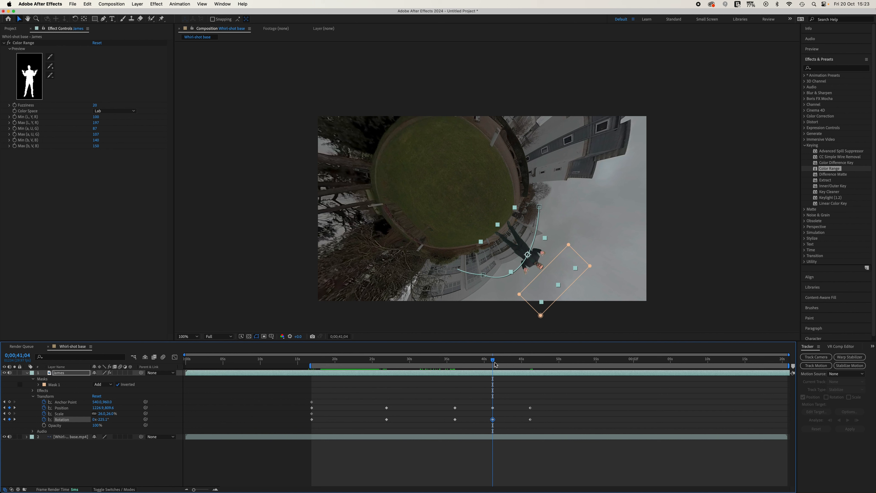
Tighten the motion path between 0;00;36;02 and 0;00;41;04 by pulling both Position keyframes' facing handles inward
{"action": "left_click_drag", "start_coordinate": [492, 361], "coordinate": [474, 363]}
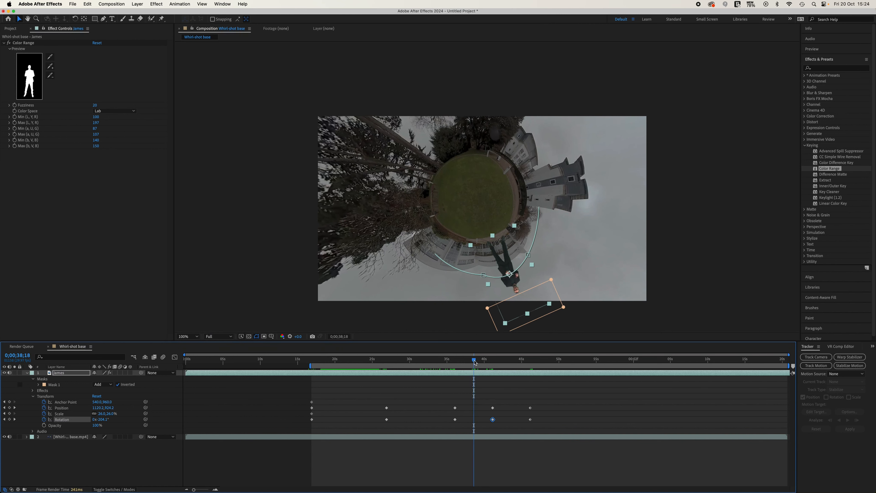
{"action": "left_click", "coordinate": [484, 277]}
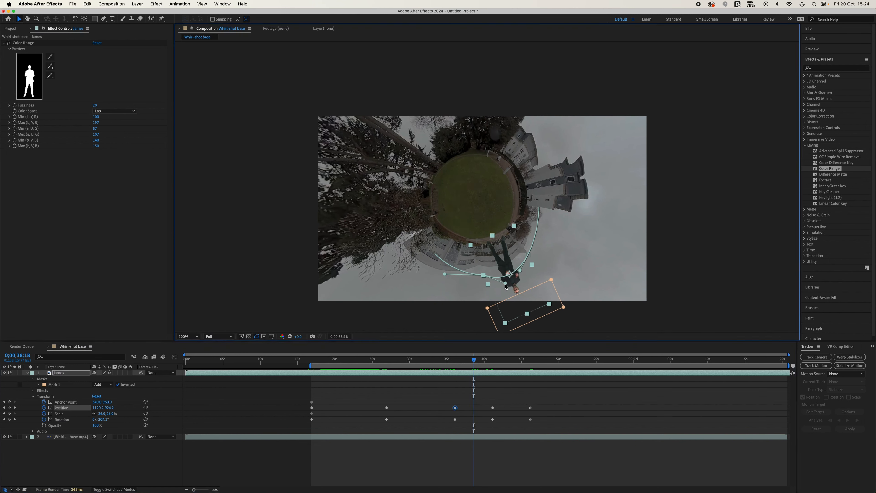
{"action": "left_click_drag", "start_coordinate": [505, 284], "coordinate": [495, 275]}
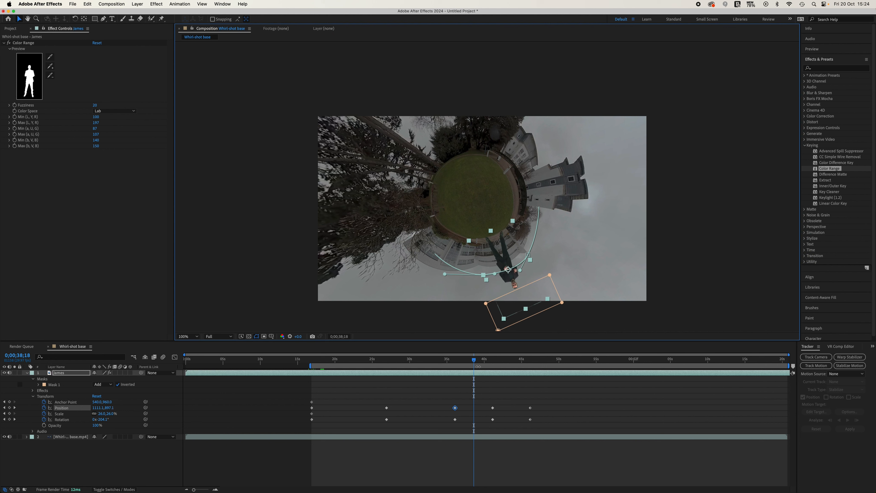
{"action": "left_click_drag", "start_coordinate": [475, 359], "coordinate": [486, 361]}
{"action": "left_click_drag", "start_coordinate": [521, 273], "coordinate": [517, 270]}
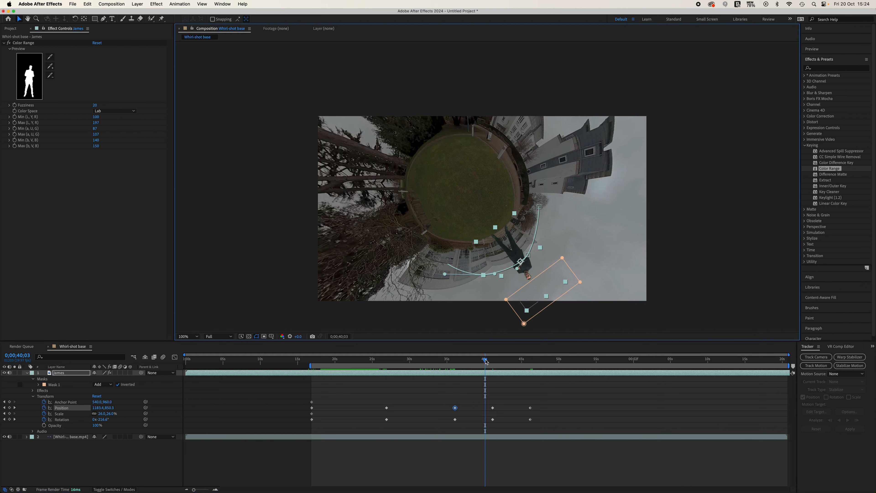
Push the 0;00;41;04 Position keyframe's outgoing handle slightly outward at 0;00;43;03 and check the path toward 0;00;44;28
{"action": "left_click_drag", "start_coordinate": [485, 360], "coordinate": [514, 363]}
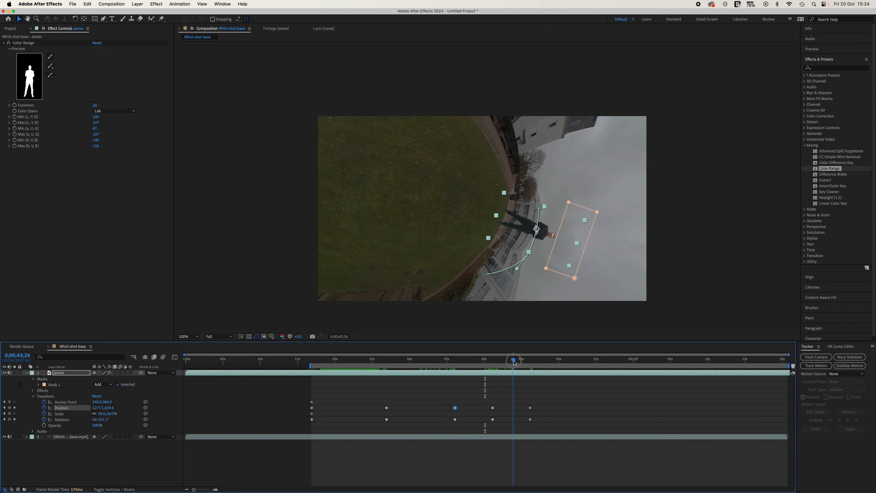
{"action": "left_click", "coordinate": [528, 256]}
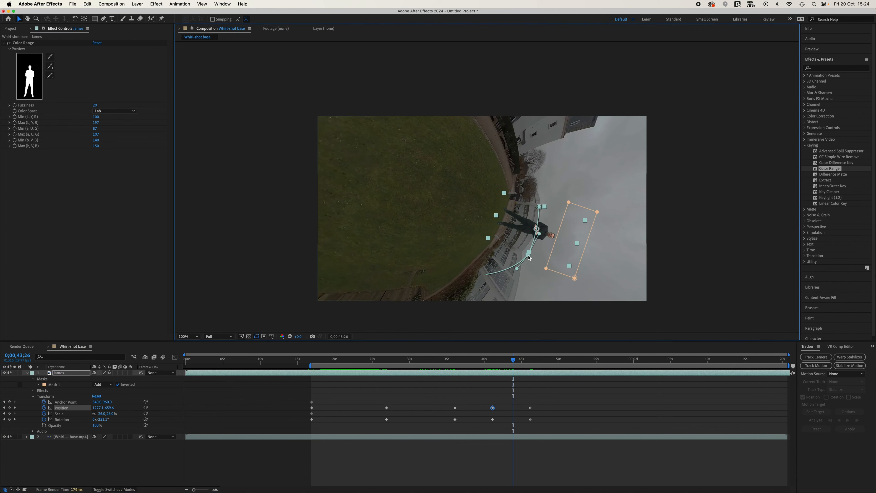
{"action": "left_click_drag", "start_coordinate": [514, 363], "coordinate": [508, 364]}
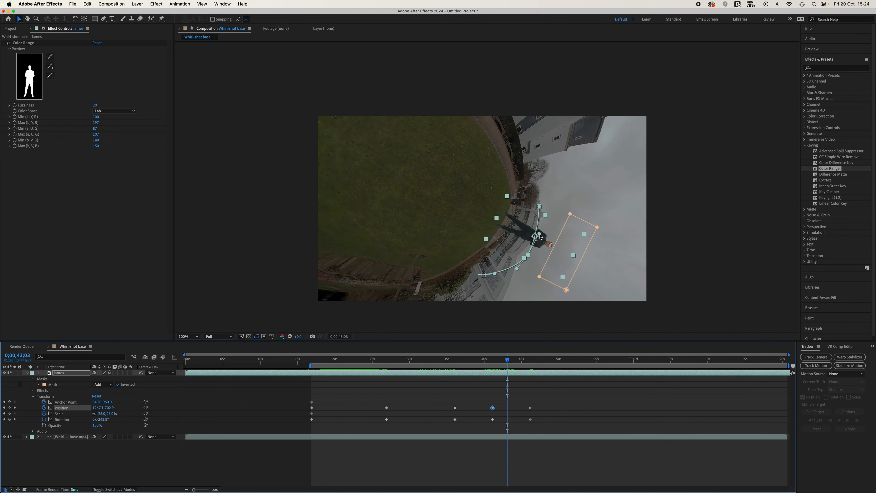
{"action": "left_click_drag", "start_coordinate": [541, 237], "coordinate": [547, 239]}
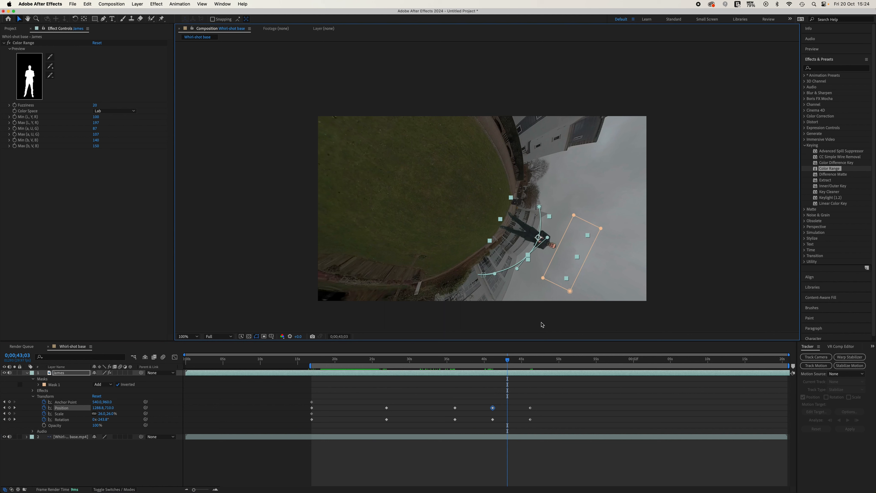
{"action": "left_click_drag", "start_coordinate": [510, 361], "coordinate": [523, 363]}
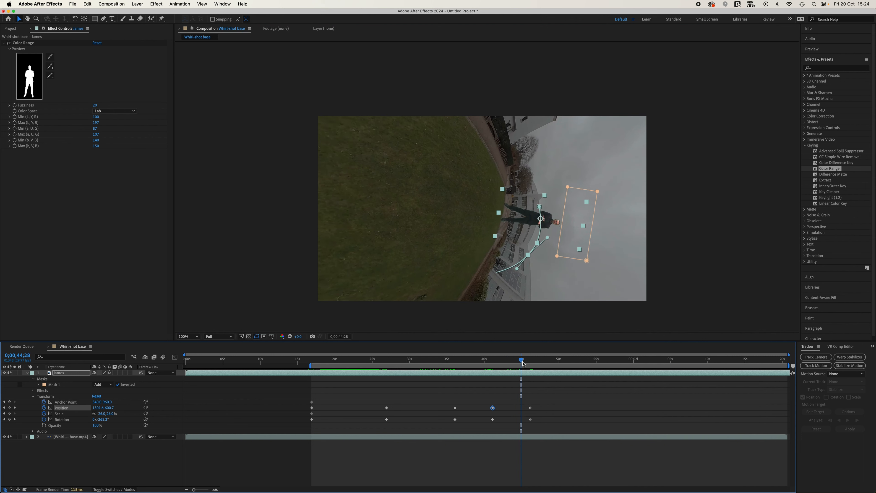
Move the playhead to 0;00;56;02, where the footage levels out in front of the building
{"action": "left_click_drag", "start_coordinate": [522, 363], "coordinate": [608, 371]}
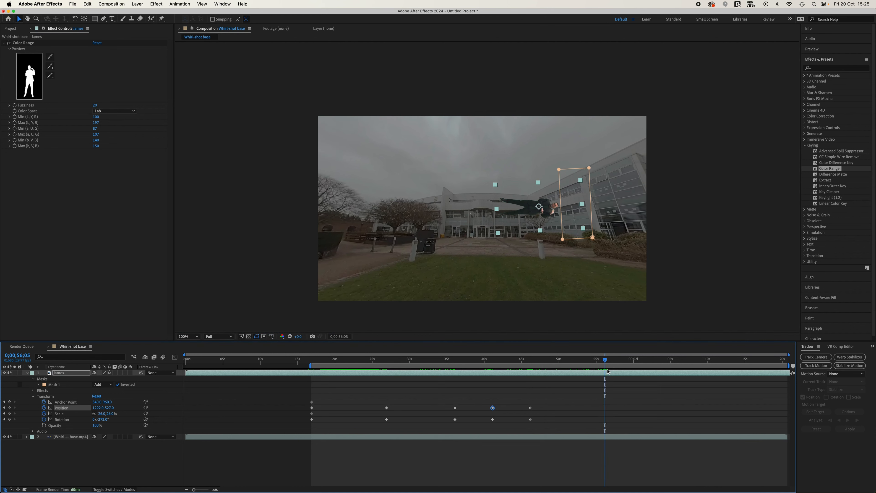
{"action": "key", "text": "Page_Up"}
{"action": "key", "text": "Page_Up"}
{"action": "key", "text": "Page_Down"}
Check the Mac's memory usage in the Cleaner One Pro monitor and close it
{"action": "left_click", "coordinate": [753, 6]}
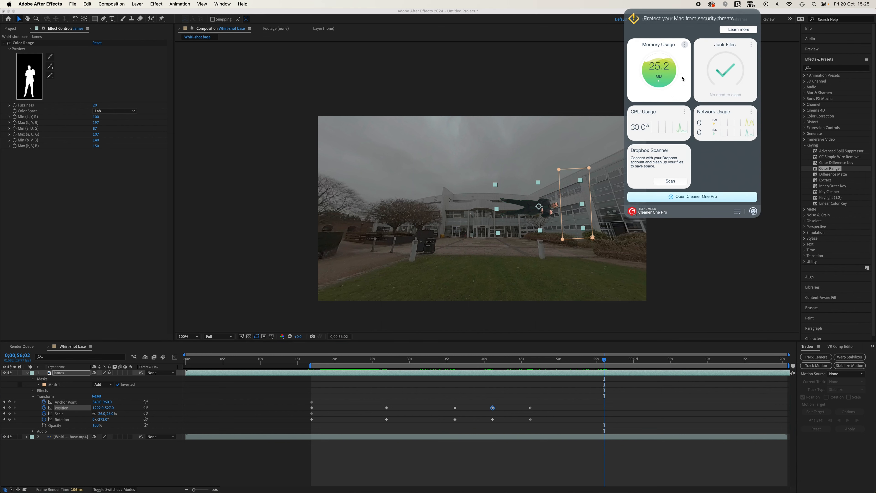
{"action": "left_click", "coordinate": [752, 5]}
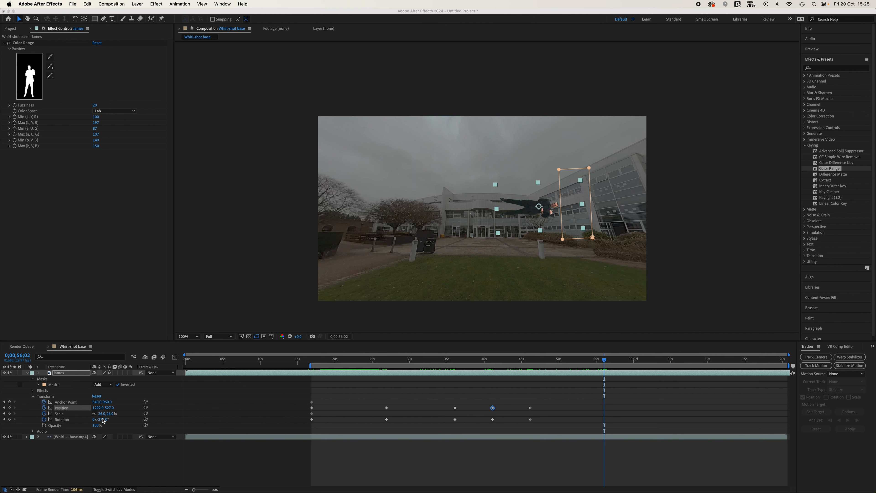
At 0;00;56;02, stand the presenter upright in front of the building with Rotation about -1x-3° and Position about 953, 589
{"action": "left_click_drag", "start_coordinate": [103, 419], "coordinate": [73, 419]}
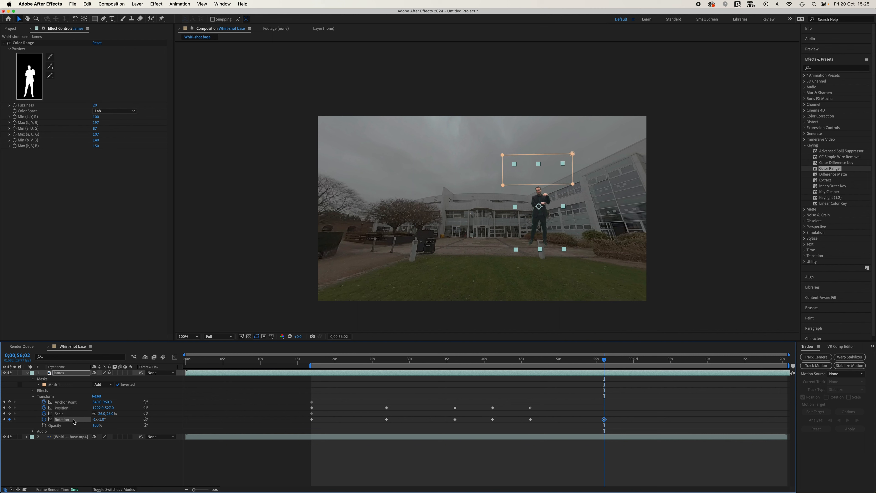
{"action": "left_click_drag", "start_coordinate": [98, 407], "coordinate": [3, 410]}
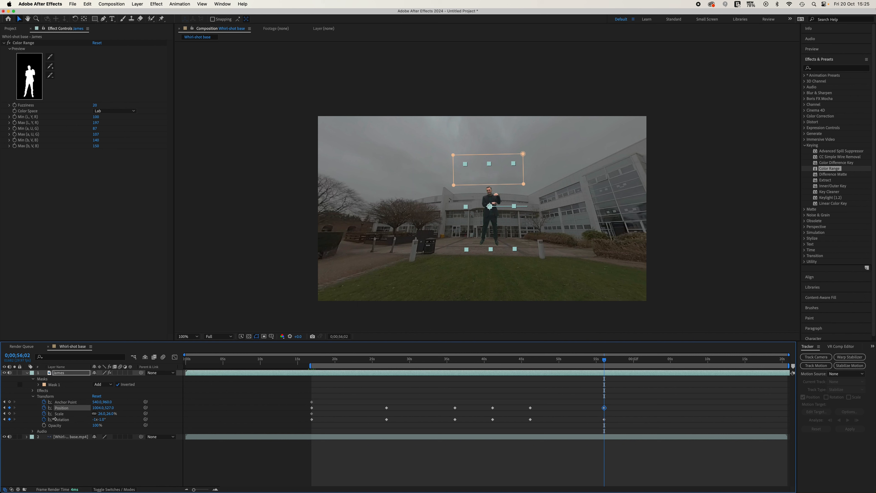
{"action": "left_click_drag", "start_coordinate": [97, 409], "coordinate": [84, 409]}
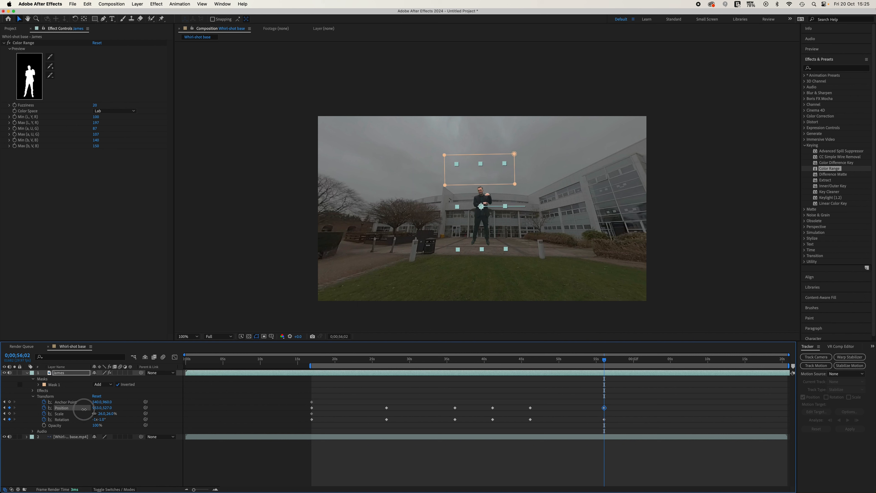
{"action": "left_click_drag", "start_coordinate": [83, 408], "coordinate": [84, 409]}
{"action": "left_click_drag", "start_coordinate": [108, 410], "coordinate": [126, 412]}
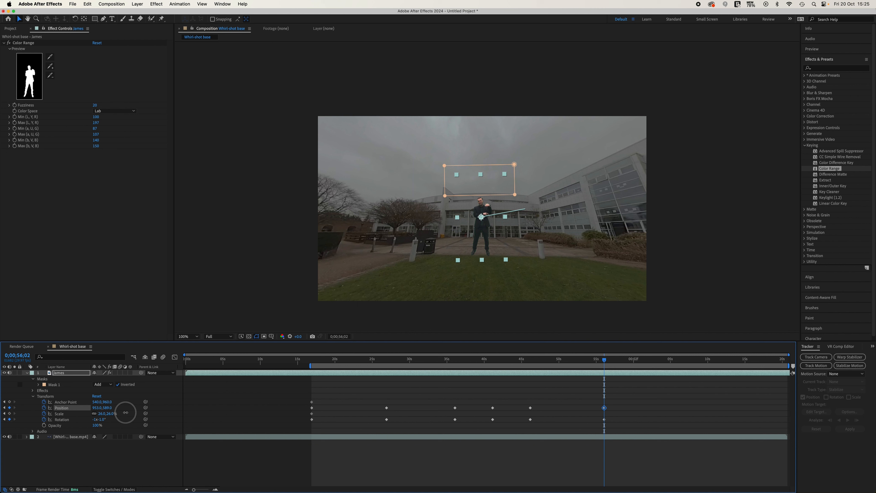
{"action": "left_click_drag", "start_coordinate": [125, 412], "coordinate": [126, 413]}
{"action": "left_click_drag", "start_coordinate": [104, 421], "coordinate": [104, 420]}
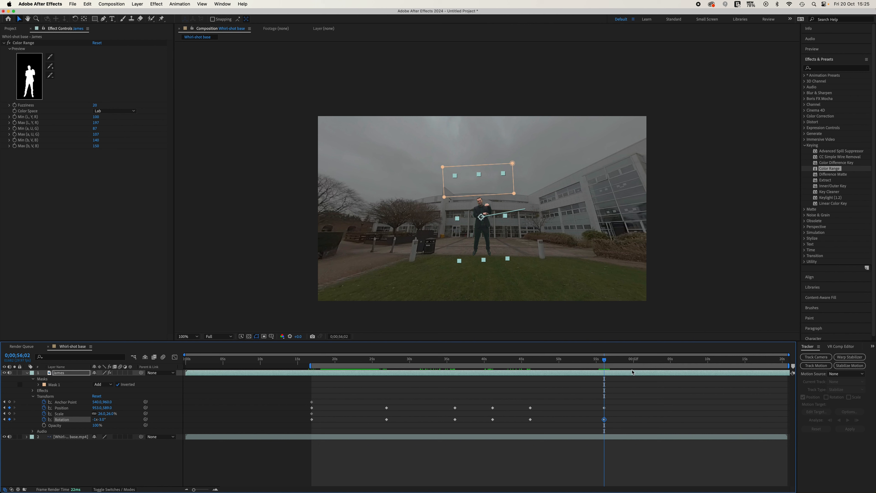
Keyframe a higher Position of about 1108, 379 at 0;00;51;05 and curve the path leaving the preceding Position keyframe outward with the Pen tool
{"action": "left_click_drag", "start_coordinate": [606, 363], "coordinate": [569, 363]}
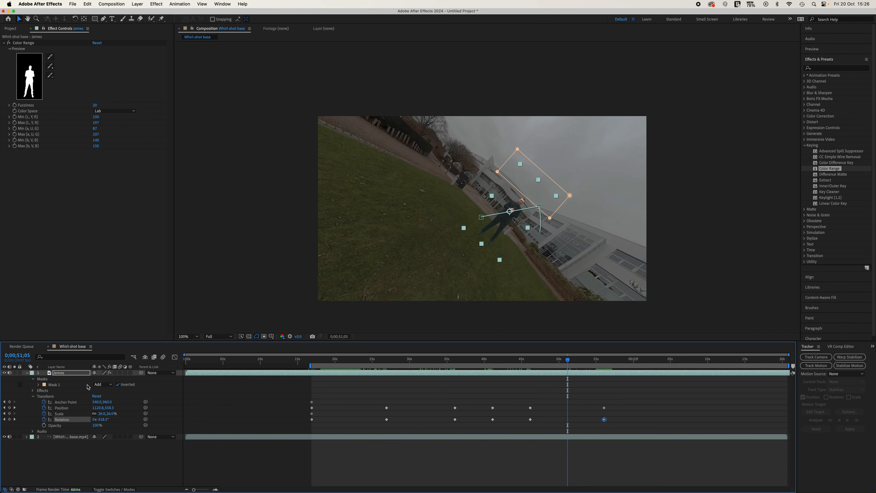
{"action": "mouse_move", "coordinate": [98, 407]}
{"action": "left_mouse_down"}
{"action": "mouse_move", "coordinate": [75, 398]}
{"action": "mouse_move", "coordinate": [110, 409]}
{"action": "left_mouse_up"}
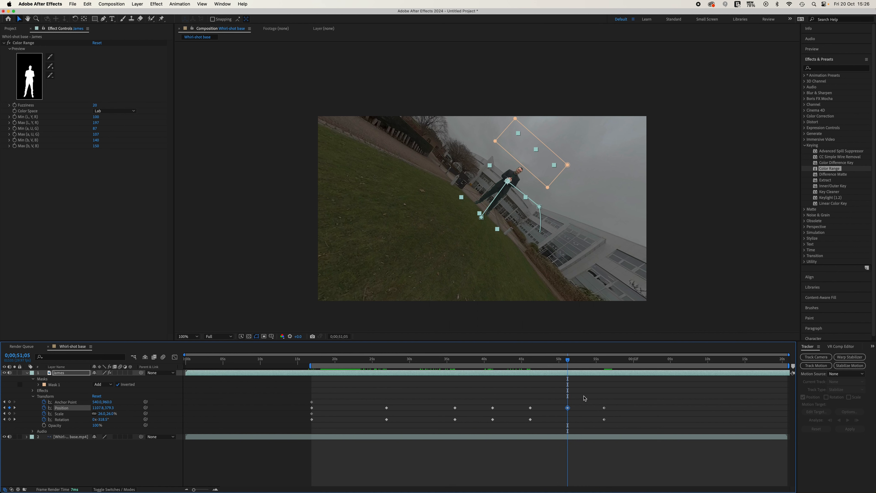
{"action": "left_click_drag", "start_coordinate": [568, 361], "coordinate": [551, 363]}
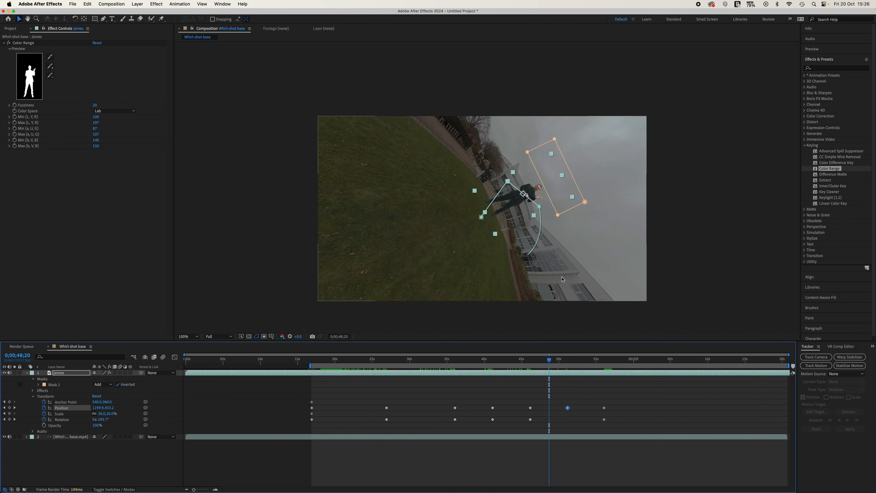
{"action": "left_click", "coordinate": [540, 208]}
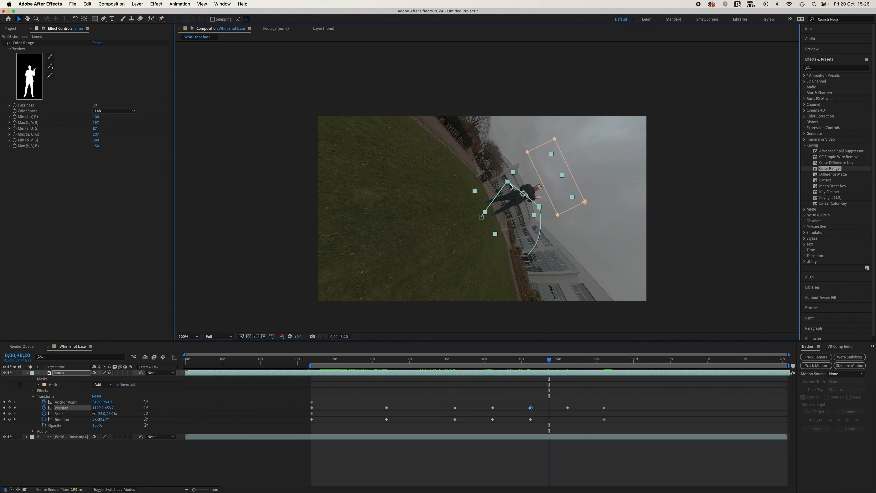
{"action": "left_click", "coordinate": [540, 208]}
{"action": "left_click", "coordinate": [103, 18]}
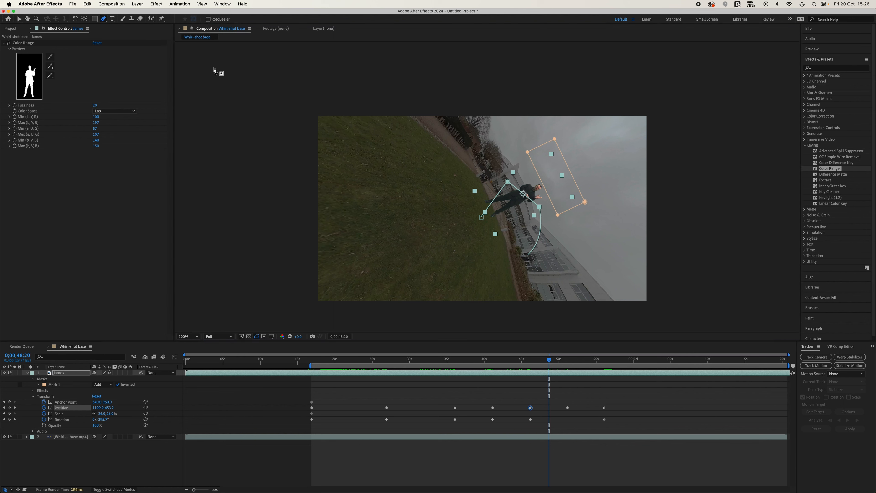
{"action": "left_click_drag", "start_coordinate": [539, 206], "coordinate": [540, 209]}
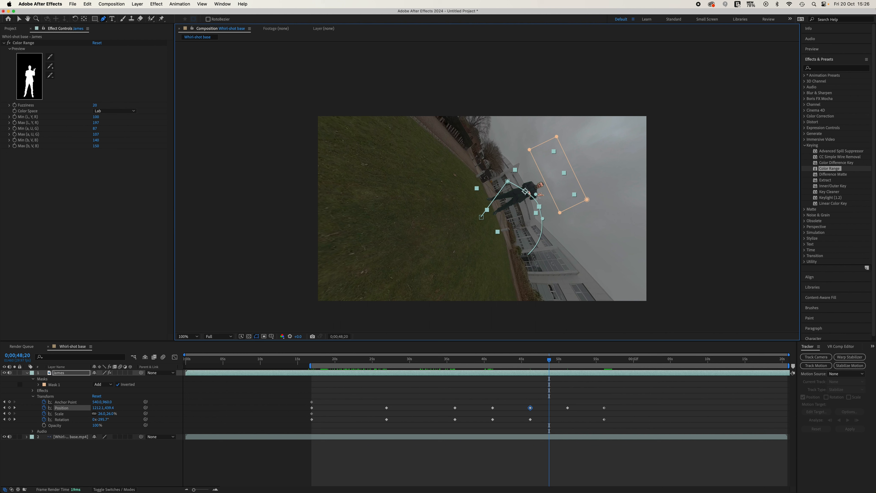
{"action": "left_click_drag", "start_coordinate": [536, 196], "coordinate": [528, 181]}
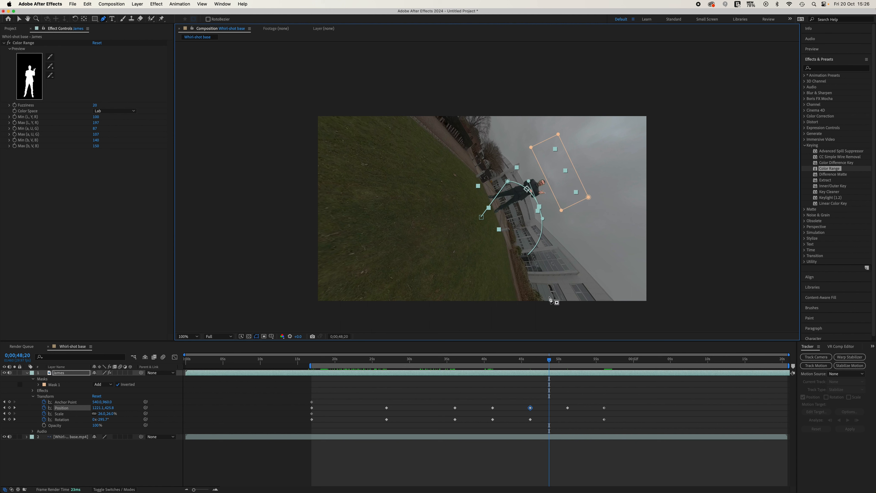
At 0;00;53;27, bend the motion path into the 0;00;56;02 Position keyframe by pulling its incoming handle upward
{"action": "left_click_drag", "start_coordinate": [551, 364], "coordinate": [588, 368]}
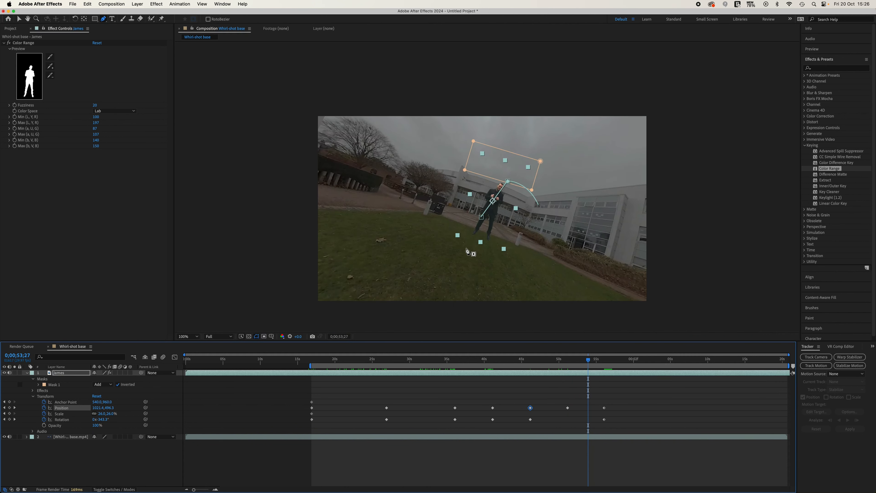
{"action": "left_click", "coordinate": [482, 218]}
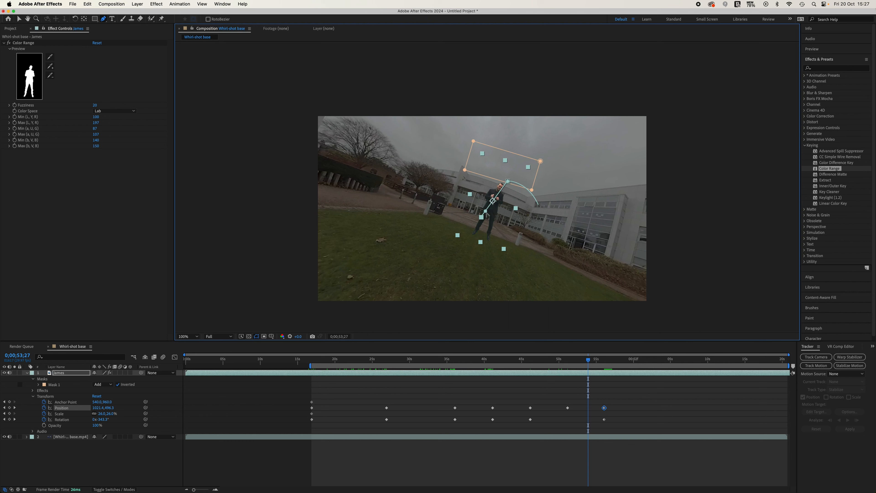
{"action": "left_click_drag", "start_coordinate": [485, 215], "coordinate": [481, 181]}
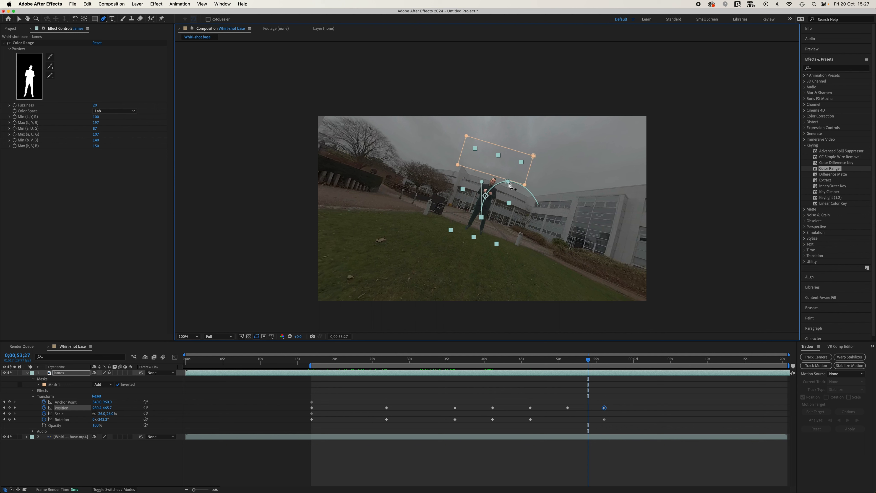
Convert the 0;00;51;05 Position keyframe to a smooth point and adjust its handles to round the top of the motion path
{"action": "left_click", "coordinate": [509, 180]}
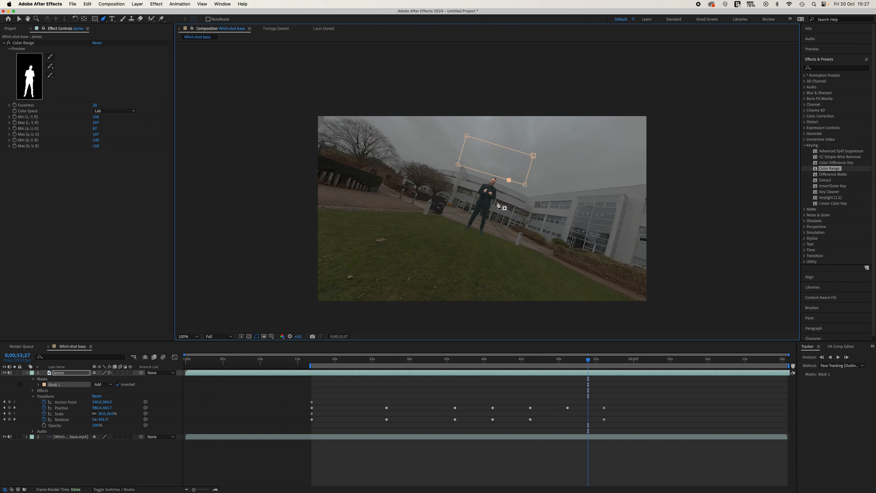
{"action": "key", "text": "super+z"}
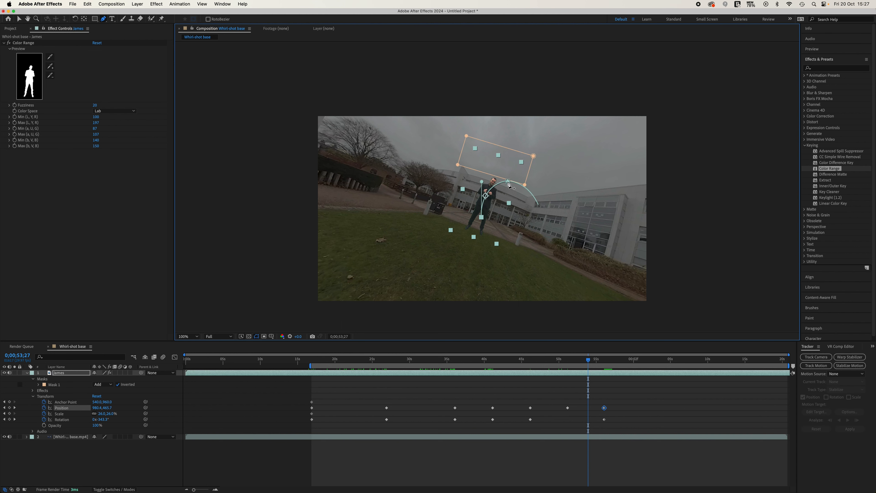
{"action": "key", "text": "period"}
{"action": "key", "text": "period"}
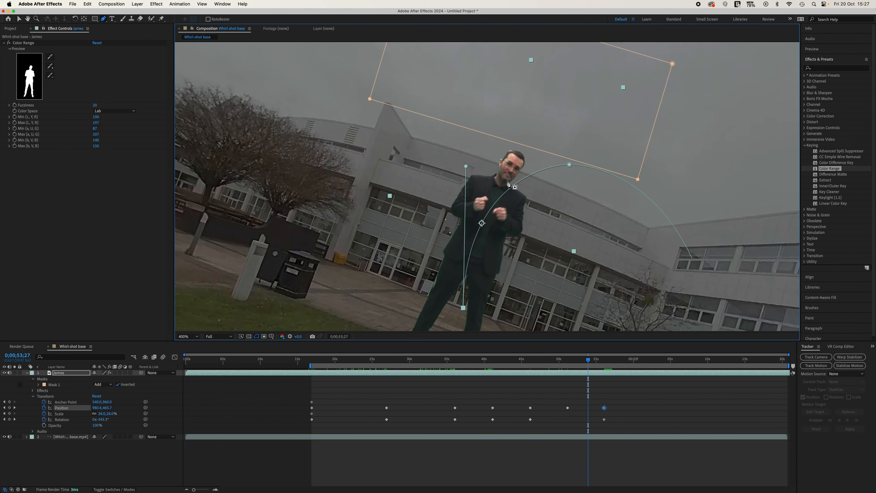
{"action": "left_click", "coordinate": [569, 165]}
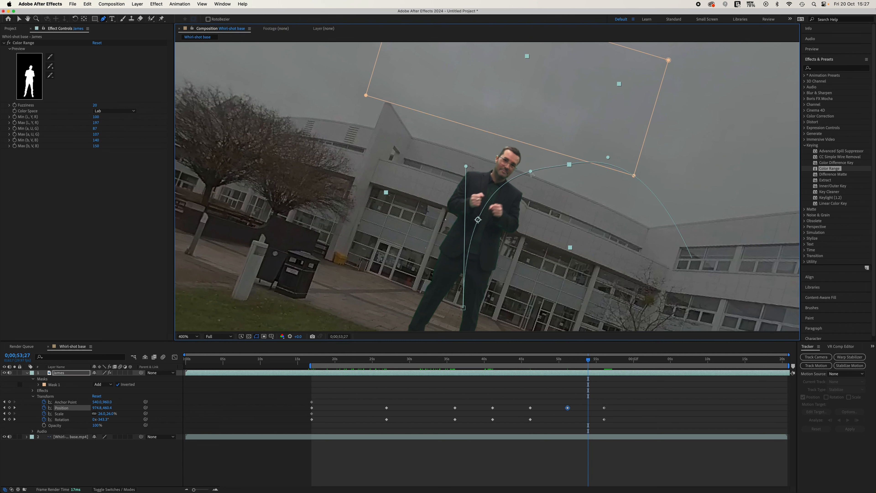
{"action": "left_click_drag", "start_coordinate": [532, 174], "coordinate": [532, 163]}
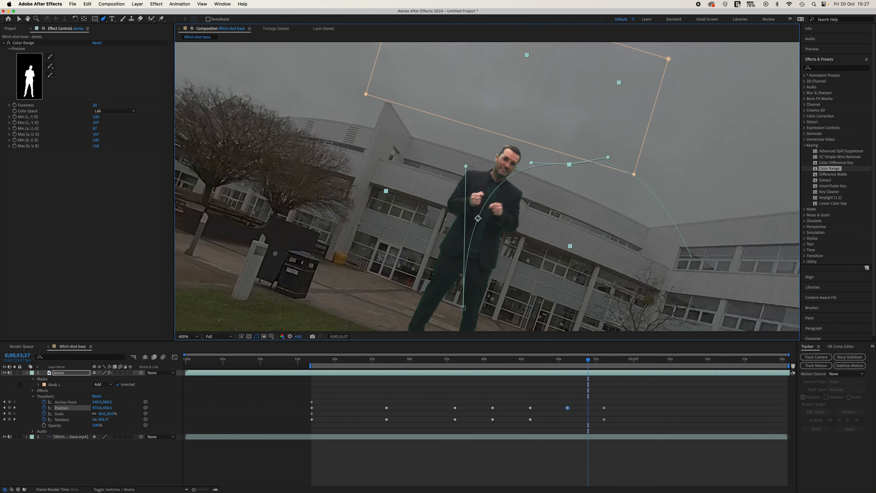
{"action": "key", "text": "comma"}
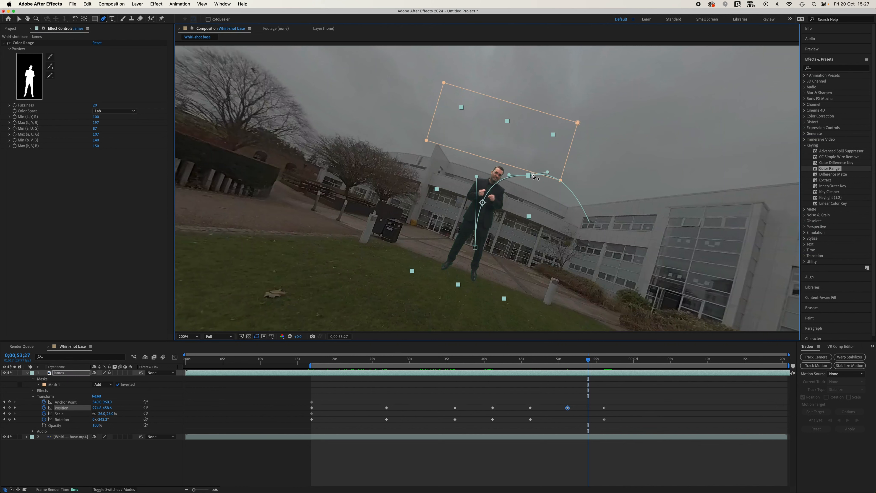
{"action": "mouse_move", "coordinate": [510, 175]}
{"action": "left_mouse_down"}
{"action": "mouse_move", "coordinate": [513, 167]}
{"action": "mouse_move", "coordinate": [516, 178]}
{"action": "left_mouse_up"}
{"action": "key", "text": "super+z"}
{"action": "left_click_drag", "start_coordinate": [549, 176], "coordinate": [551, 176]}
Reposition the presenter slightly at 0;00;53;27 and pull the 0;00;51;05 Position keyframe's incoming handle inward and down at 0;00;49;15
{"action": "left_click", "coordinate": [20, 19]}
{"action": "left_click_drag", "start_coordinate": [486, 225], "coordinate": [490, 219]}
{"action": "left_click_drag", "start_coordinate": [588, 360], "coordinate": [555, 359]}
{"action": "left_click", "coordinate": [528, 177]}
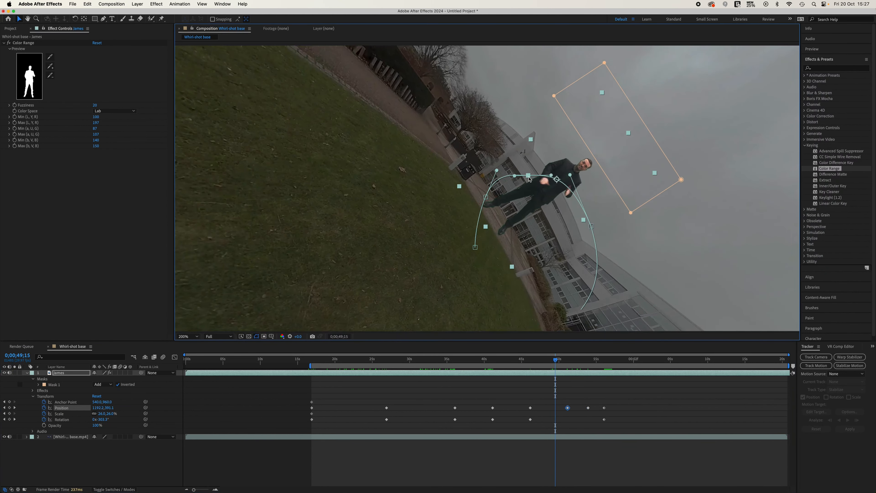
{"action": "left_click_drag", "start_coordinate": [552, 178], "coordinate": [547, 181]}
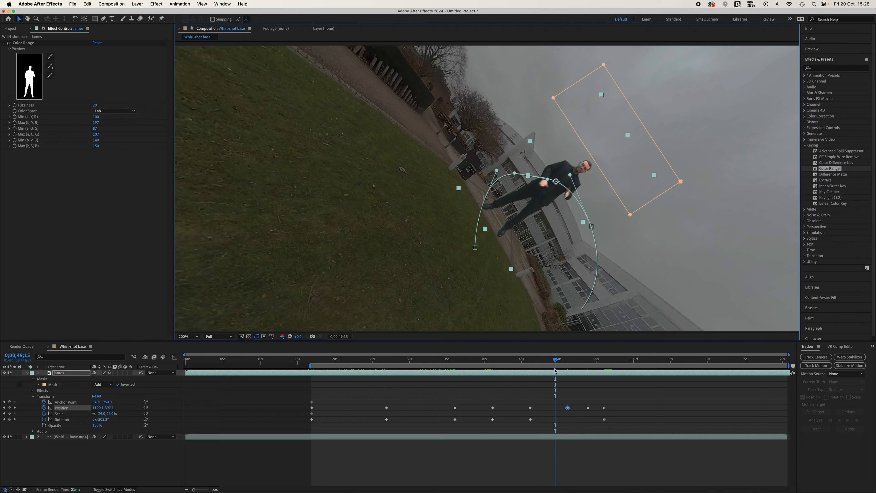
Play back the composite from 0;00;16;27 with layer controls hidden to check the presenter's movement around the planet
{"action": "left_click_drag", "start_coordinate": [555, 363], "coordinate": [313, 382]}
{"action": "scroll", "coordinate": [501, 251], "scroll_direction": "down", "scroll_amount": 2}
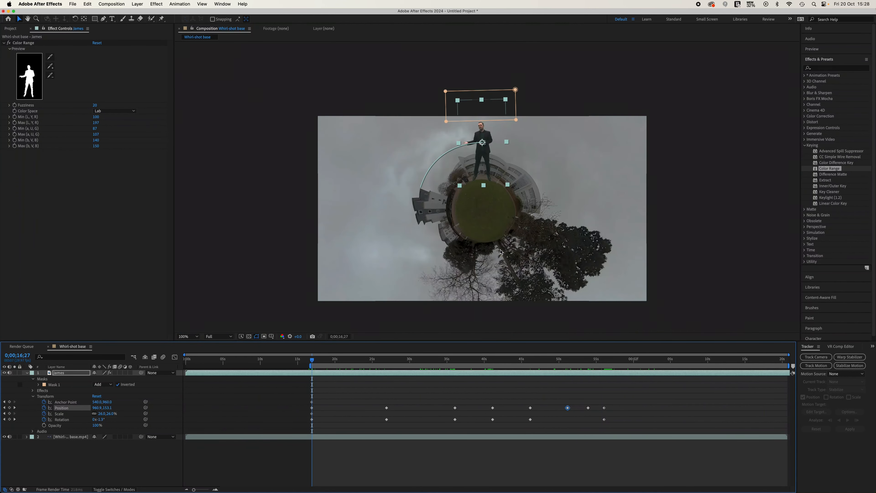
{"action": "key", "text": "super+shift+h"}
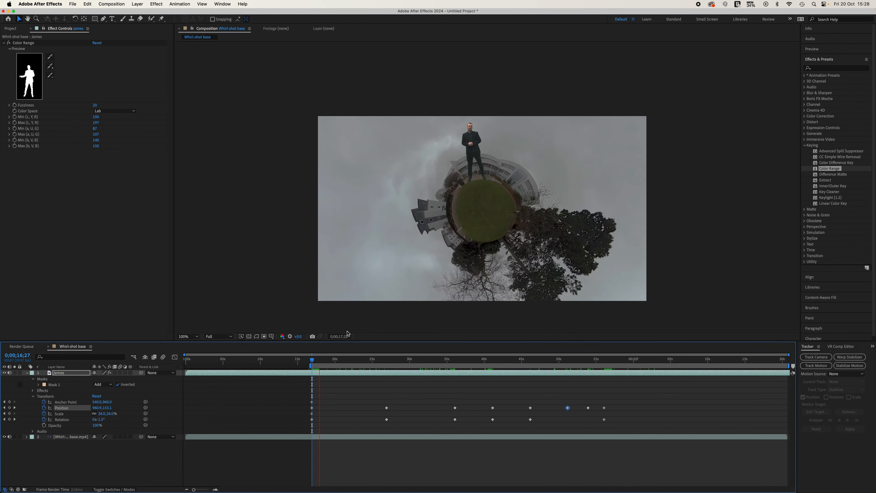
{"action": "key", "text": "XF86AudioRaiseVolume"}
{"action": "key", "text": "XF86AudioMute"}
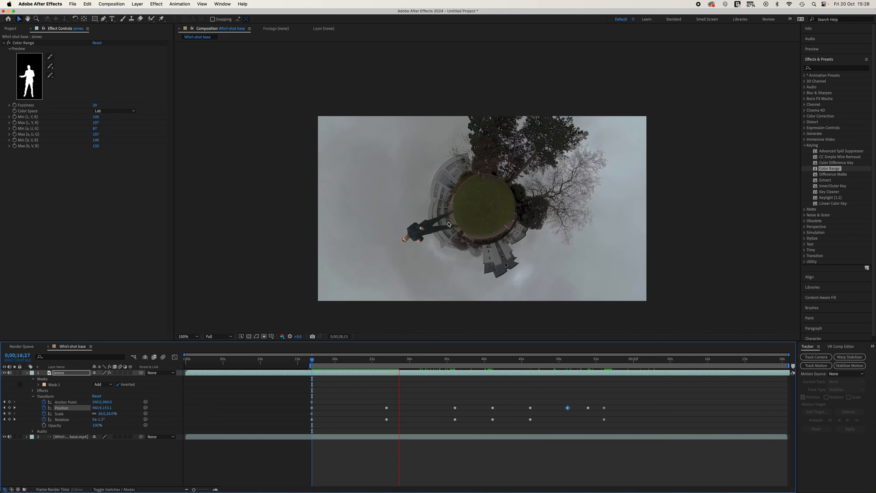
{"action": "key", "text": "space"}
At 0;00;16;26, create a 1920 × 1080 px solid in a dark tone sampled from the footage beneath the planet
{"action": "left_click_drag", "start_coordinate": [404, 361], "coordinate": [312, 356]}
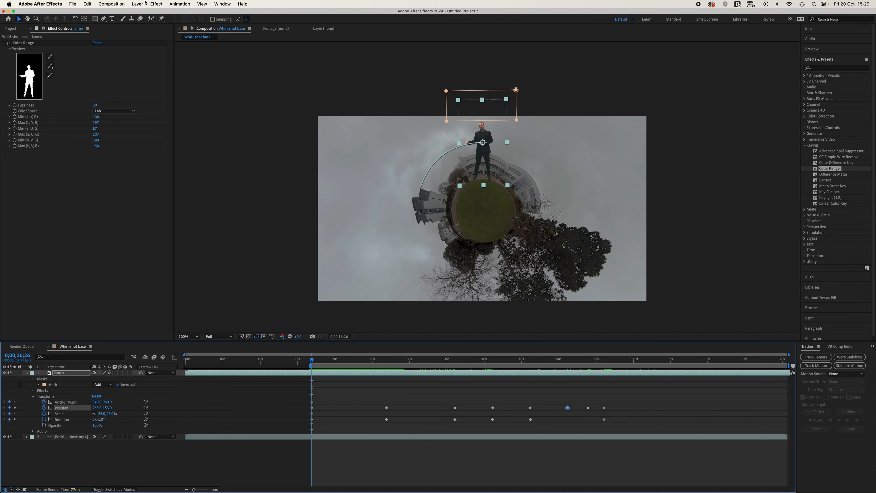
{"action": "left_click", "coordinate": [138, 4]}
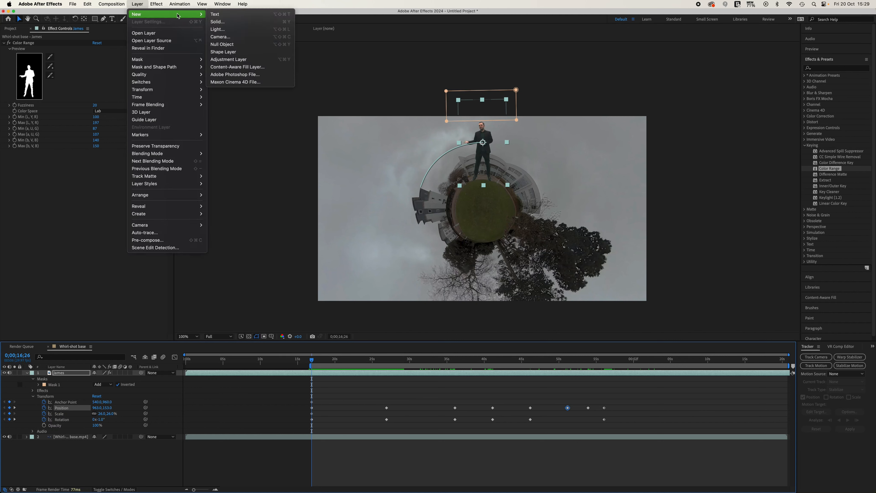
{"action": "left_click", "coordinate": [333, 116]}
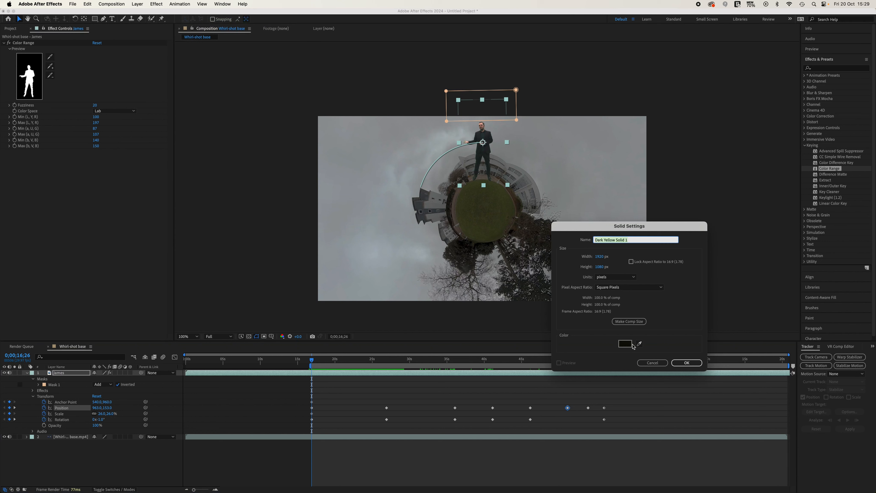
{"action": "left_click", "coordinate": [639, 344]}
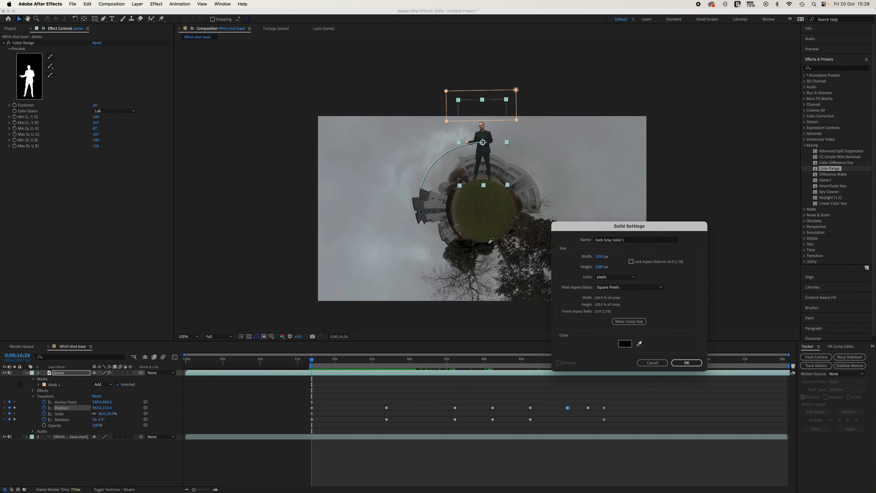
{"action": "left_click", "coordinate": [459, 246]}
{"action": "left_click", "coordinate": [687, 362]}
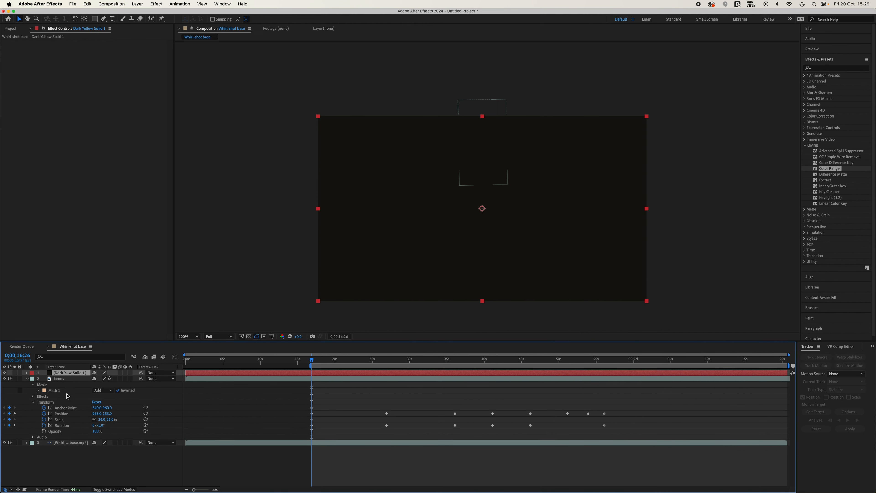
Hide the dark solid layer and rename it Shadow
{"action": "left_click", "coordinate": [4, 372]}
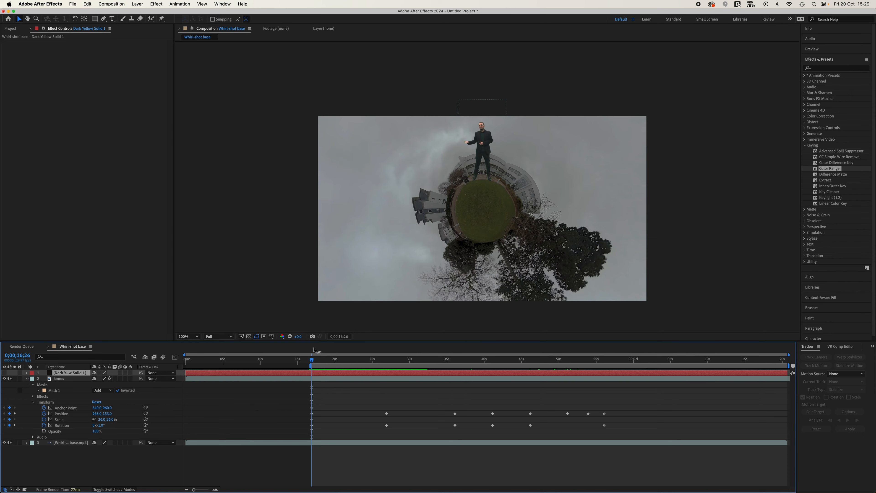
{"action": "scroll", "coordinate": [468, 200], "scroll_direction": "up", "scroll_amount": 4}
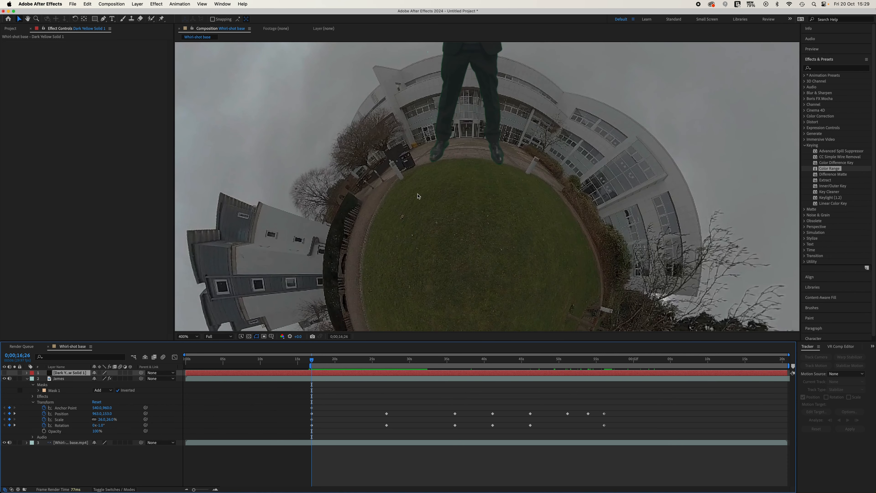
{"action": "left_click_drag", "start_coordinate": [463, 176], "coordinate": [462, 244]}
{"action": "left_click", "coordinate": [103, 19]}
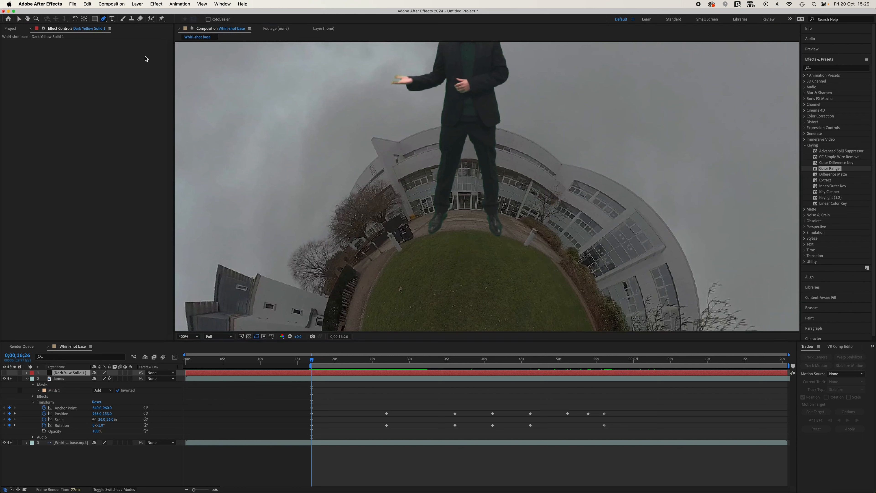
{"action": "right_click", "coordinate": [73, 377]}
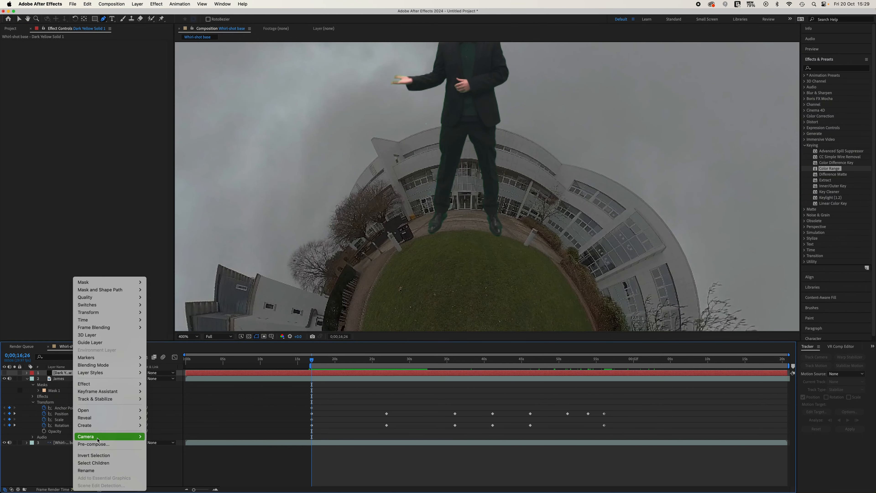
{"action": "left_click", "coordinate": [100, 471]}
{"action": "type", "text": "Shadow"}
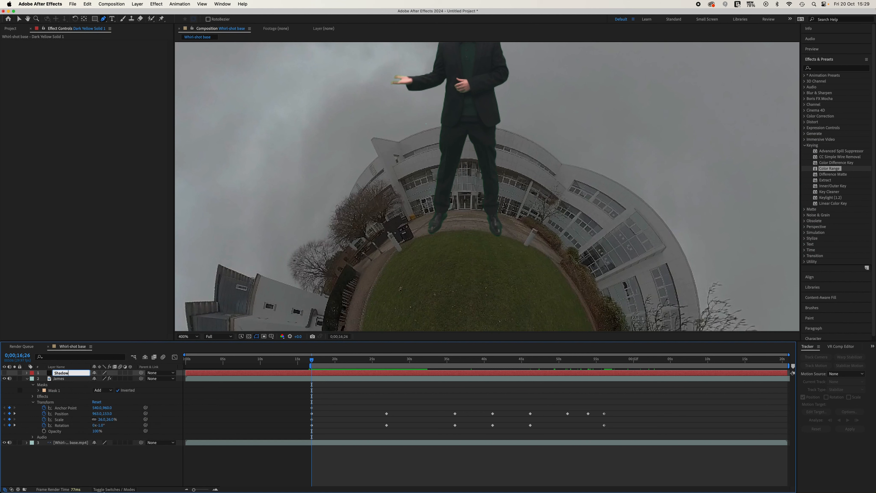
{"action": "key", "text": "Return"}
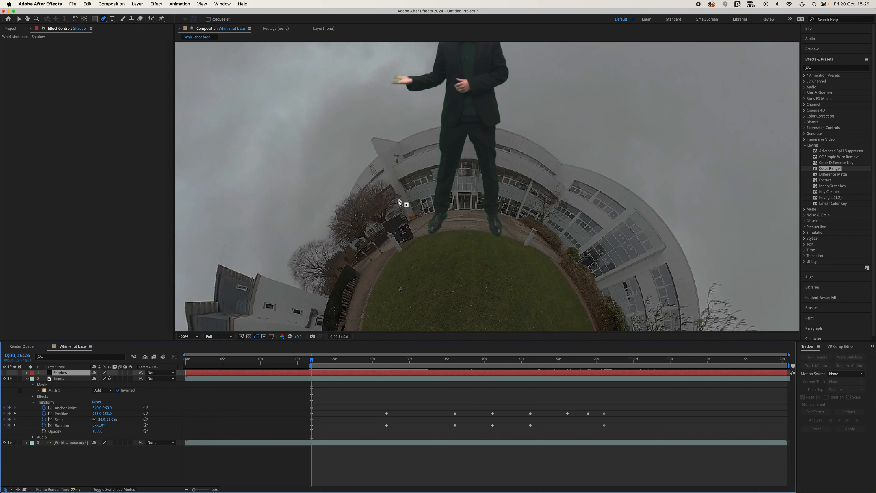
Draw a closed, curved Pen tool mask on the Shadow layer around both of the presenter's feet, following the planet's upper edge
{"action": "left_click", "coordinate": [447, 215]}
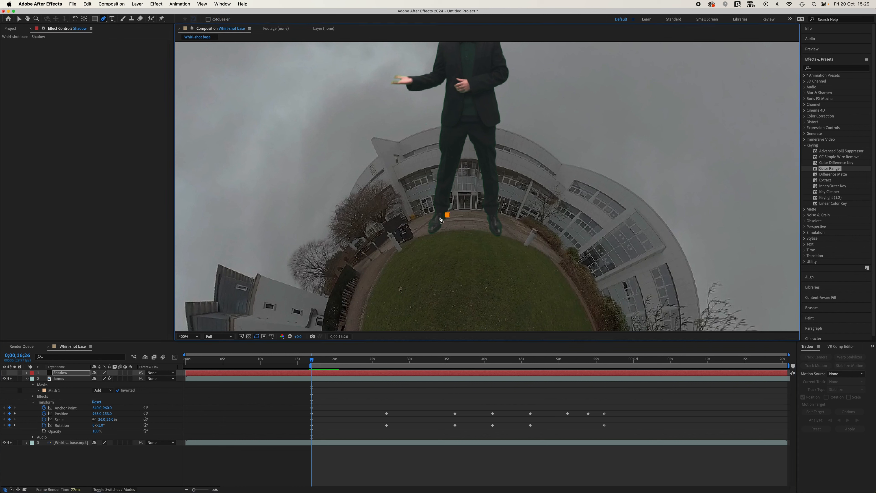
{"action": "left_click", "coordinate": [437, 216]}
{"action": "left_click", "coordinate": [425, 222]}
{"action": "left_click", "coordinate": [419, 227]}
{"action": "left_click", "coordinate": [417, 235]}
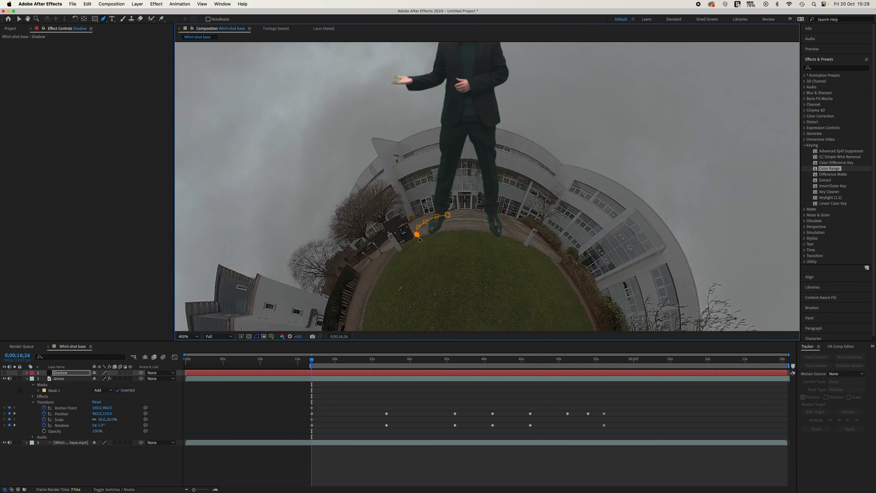
{"action": "left_click", "coordinate": [431, 239]}
{"action": "left_click", "coordinate": [443, 232]}
{"action": "left_click", "coordinate": [459, 227]}
{"action": "left_click", "coordinate": [476, 227]}
{"action": "left_click", "coordinate": [489, 234]}
{"action": "left_click", "coordinate": [498, 238]}
{"action": "left_click", "coordinate": [510, 239]}
{"action": "left_click", "coordinate": [516, 231]}
{"action": "left_click", "coordinate": [508, 223]}
{"action": "left_click", "coordinate": [487, 217]}
{"action": "left_click", "coordinate": [468, 216]}
{"action": "left_click", "coordinate": [447, 215]}
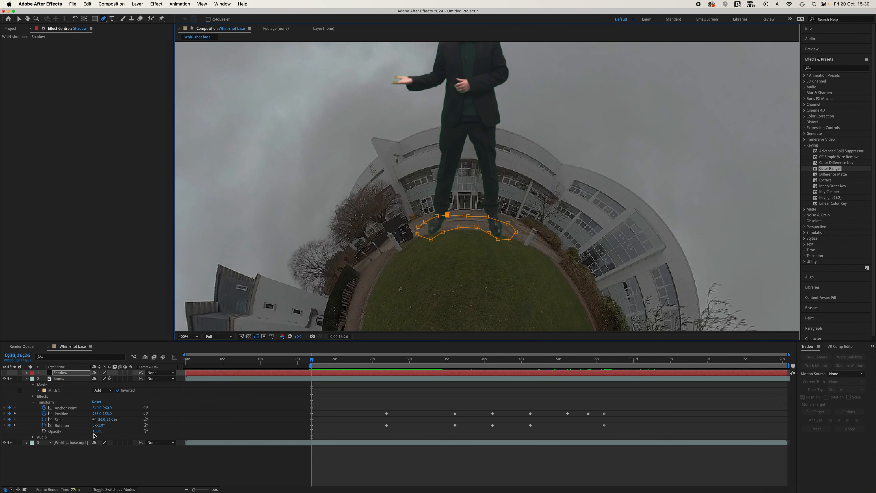
Make the Shadow layer visible and place it between the presenter's layer and the base footage
{"action": "left_click", "coordinate": [5, 373]}
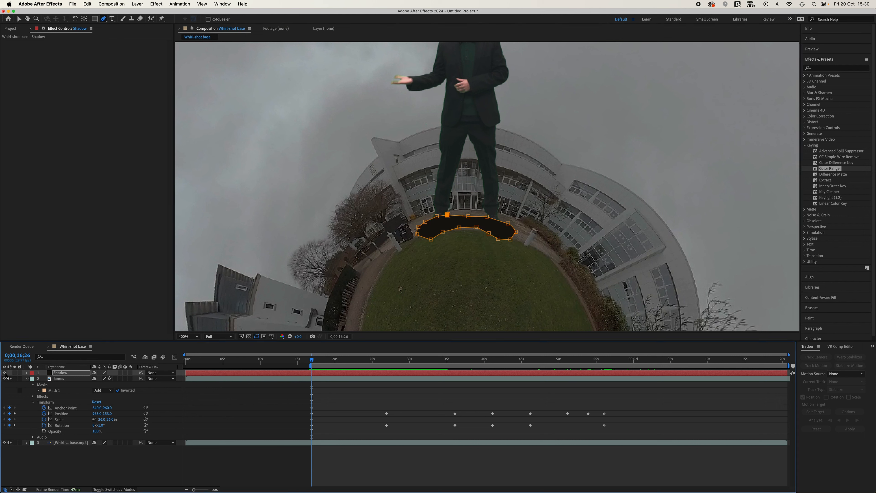
{"action": "left_click_drag", "start_coordinate": [71, 376], "coordinate": [69, 440]}
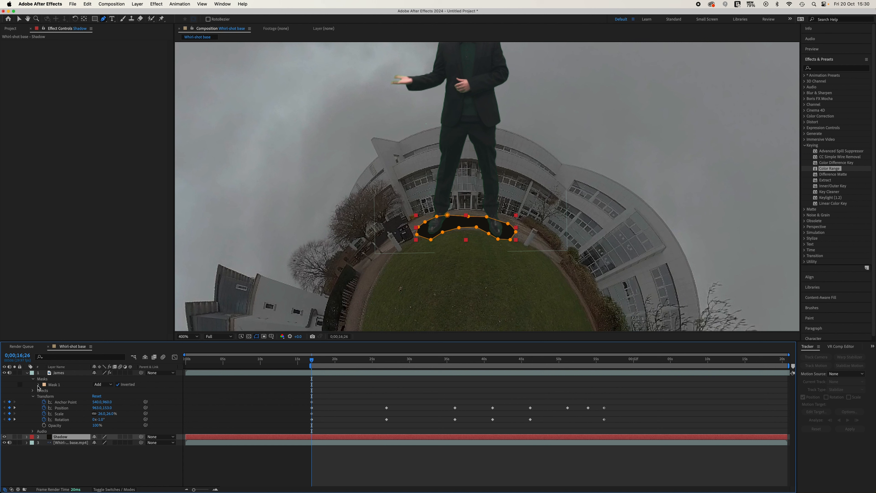
Set the Mask Feather of the Shadow layer's mask to 21 pixels
{"action": "left_click", "coordinate": [27, 437]}
{"action": "left_click", "coordinate": [34, 442]}
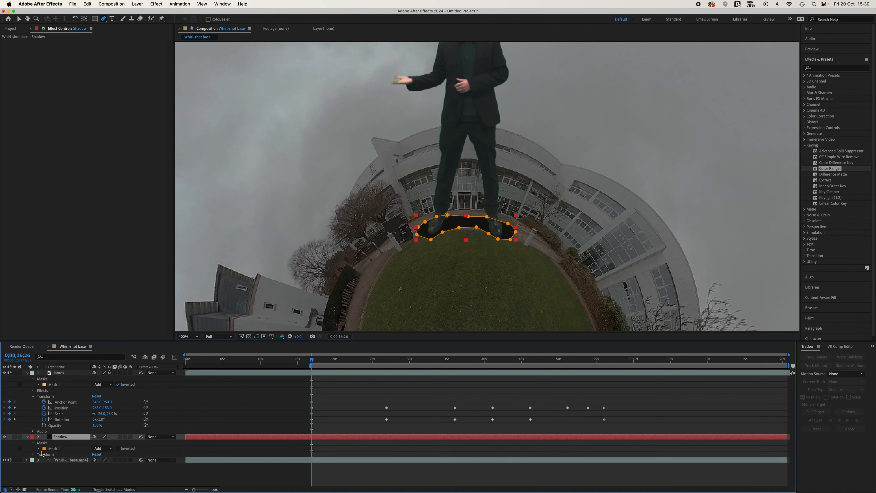
{"action": "left_click", "coordinate": [38, 449]}
{"action": "left_click_drag", "start_coordinate": [102, 460], "coordinate": [109, 461]}
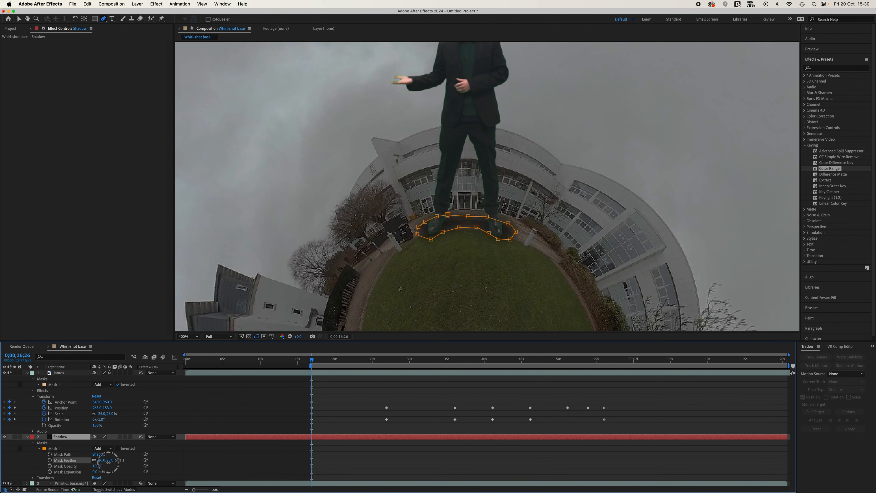
{"action": "left_click_drag", "start_coordinate": [109, 461], "coordinate": [109, 462]}
At 0;00;16;27, parent the Shadow layer to the presenter's layer
{"action": "key", "text": "comma"}
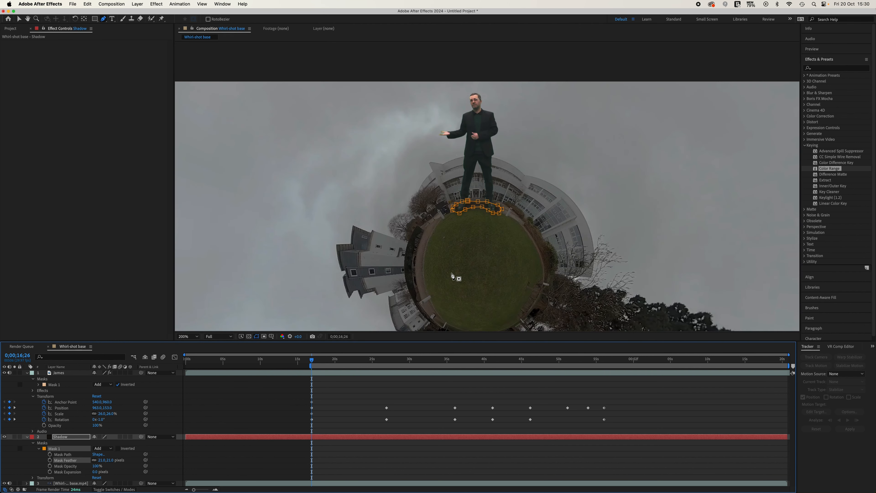
{"action": "key", "text": "h"}
{"action": "left_click_drag", "start_coordinate": [483, 299], "coordinate": [476, 247]}
{"action": "key", "text": "comma"}
{"action": "key", "text": "g"}
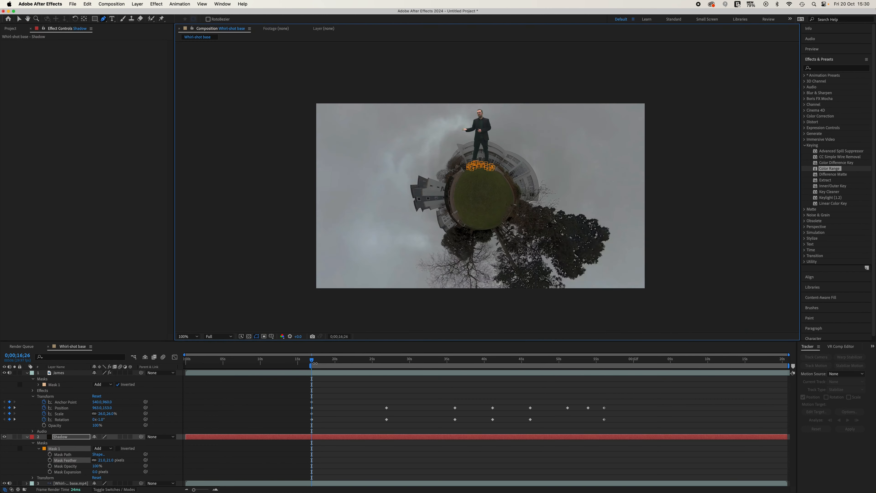
{"action": "mouse_move", "coordinate": [313, 363]}
{"action": "left_mouse_down"}
{"action": "mouse_move", "coordinate": [352, 369]}
{"action": "mouse_move", "coordinate": [314, 372]}
{"action": "left_mouse_up"}
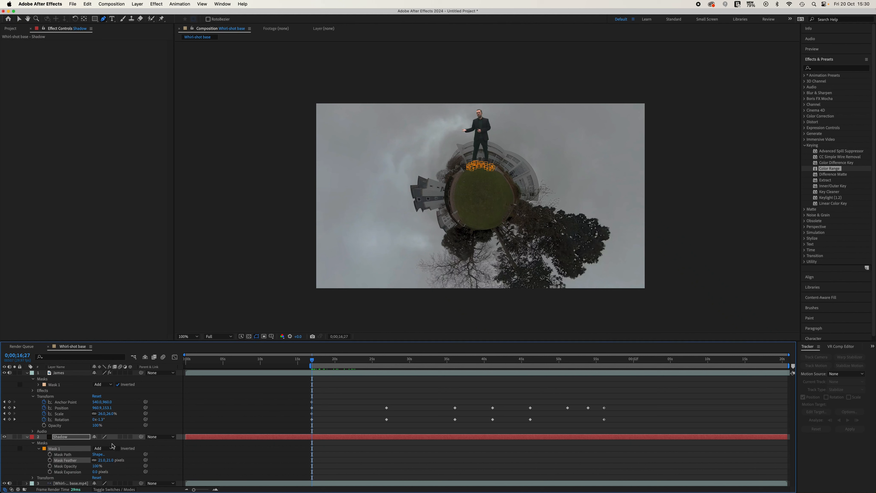
{"action": "left_click_drag", "start_coordinate": [141, 437], "coordinate": [69, 375]}
Move to 0;00;24;07 and play back to 0;00;27;22 to check how the shadow follows the presenter
{"action": "left_click_drag", "start_coordinate": [312, 362], "coordinate": [368, 372]}
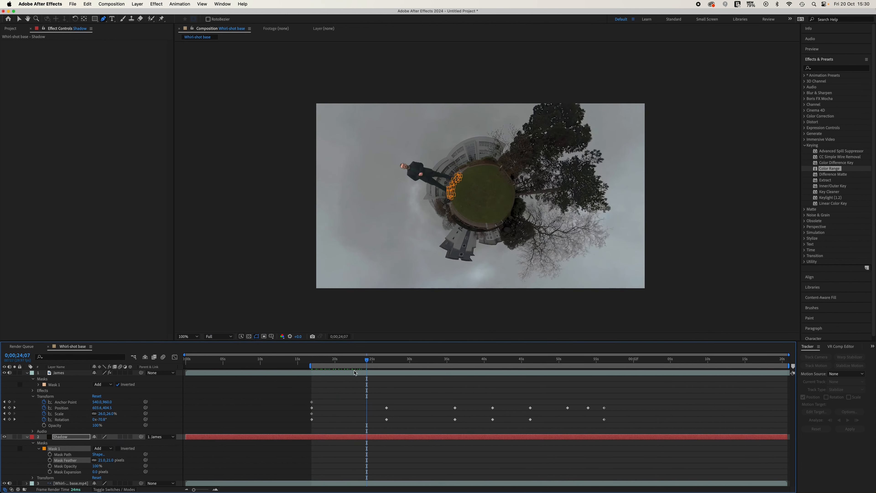
{"action": "key", "text": "space"}
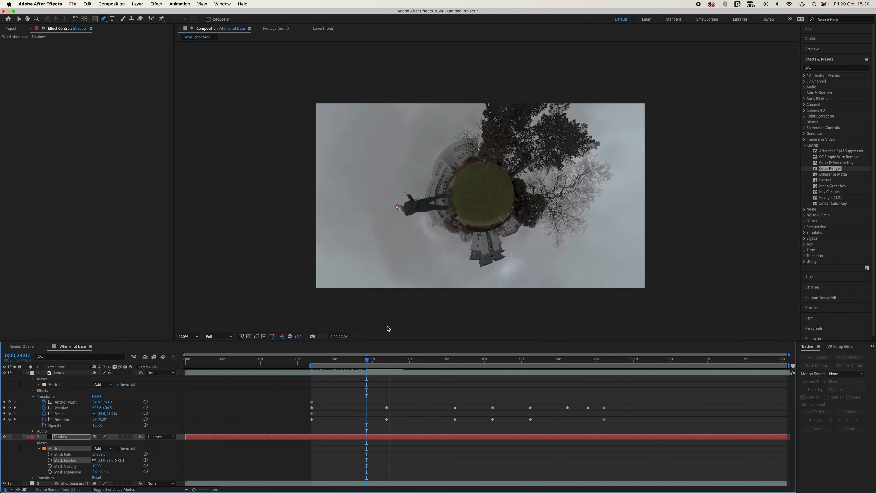
{"action": "key", "text": "space"}
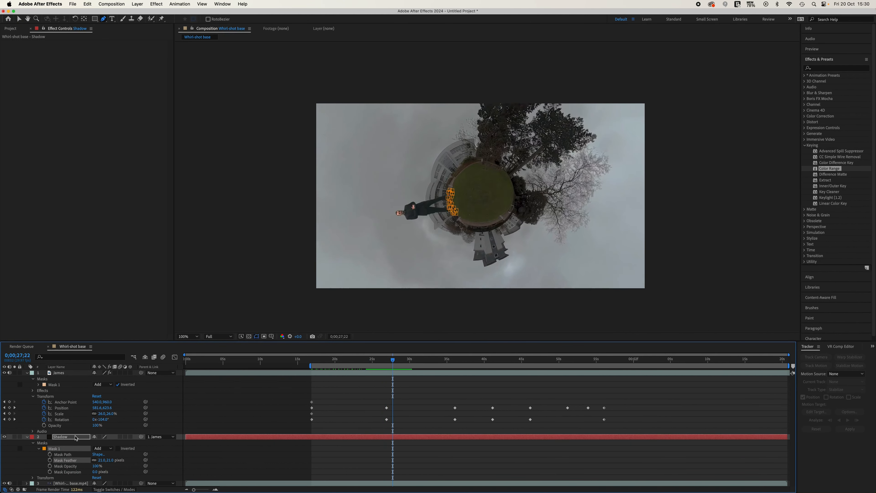
Increase the Shadow mask's feather to 36 pixels with layer controls hidden, and play back the result from 0;00;27;22
{"action": "left_click_drag", "start_coordinate": [102, 463], "coordinate": [104, 461]}
{"action": "key", "text": "super+shift+h"}
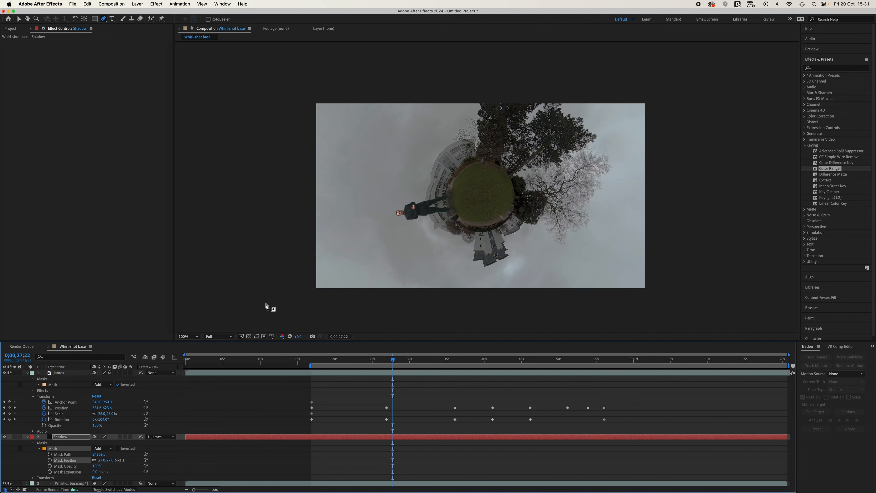
{"action": "left_click_drag", "start_coordinate": [102, 460], "coordinate": [106, 461]}
{"action": "key", "text": "space"}
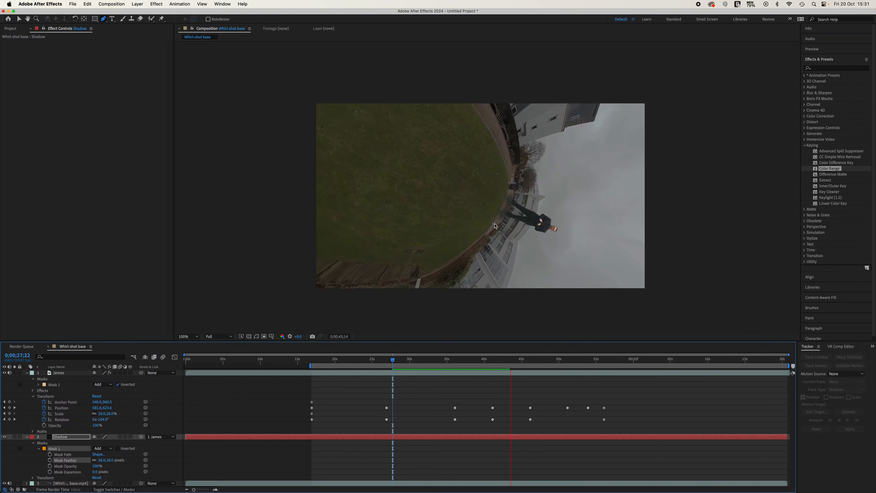
{"action": "key", "text": "space"}
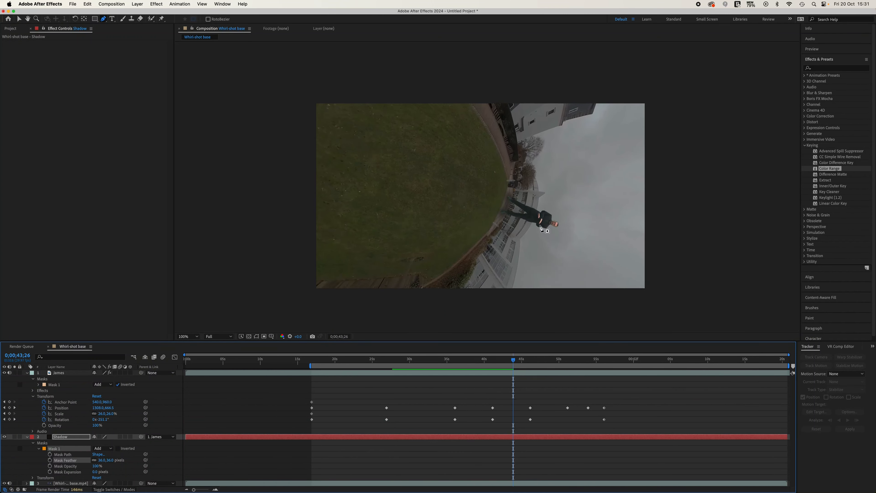
Pull the outgoing handle of the presenter's Position keyframe just before 0;00;43;26 slightly toward the planet, and check the path through 0;00;56;24
{"action": "left_click", "coordinate": [19, 19]}
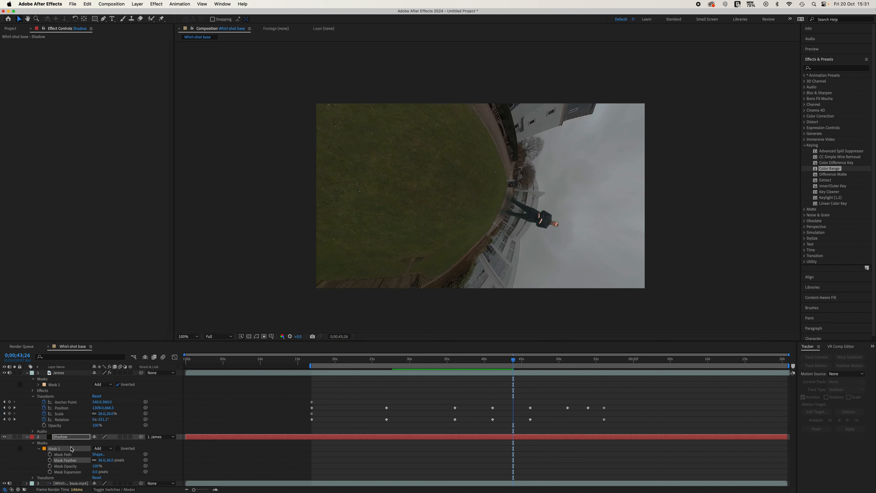
{"action": "left_click", "coordinate": [76, 456]}
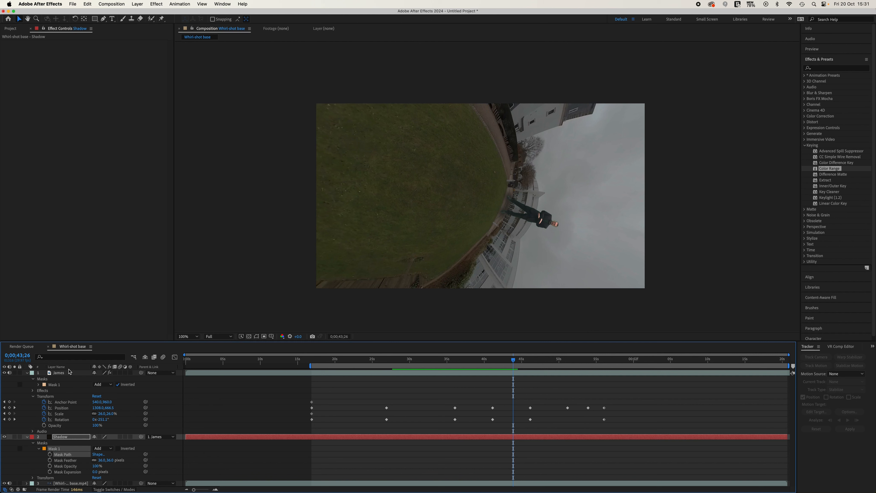
{"action": "left_click", "coordinate": [70, 374]}
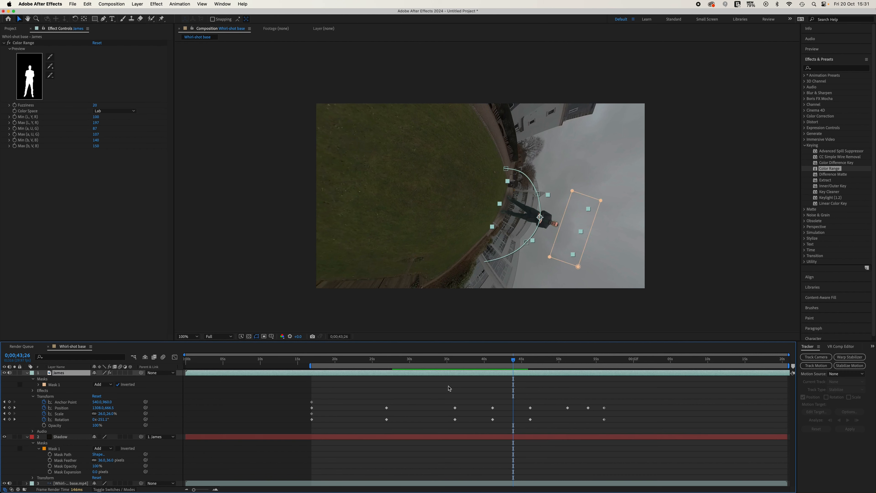
{"action": "left_click", "coordinate": [526, 243]}
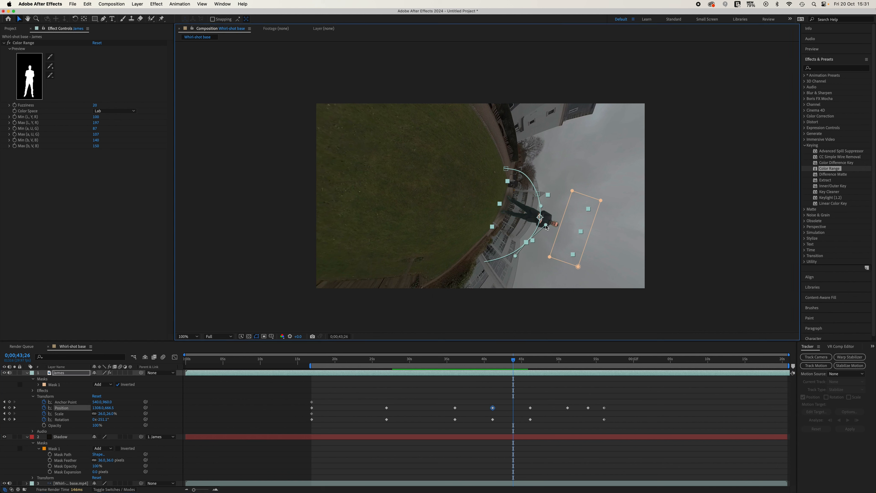
{"action": "left_click_drag", "start_coordinate": [546, 227], "coordinate": [540, 226]}
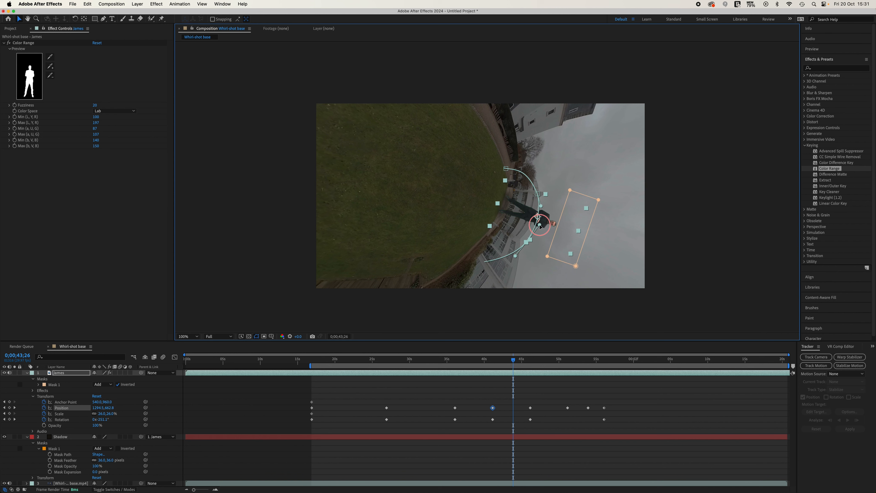
{"action": "left_click_drag", "start_coordinate": [514, 362], "coordinate": [551, 365]}
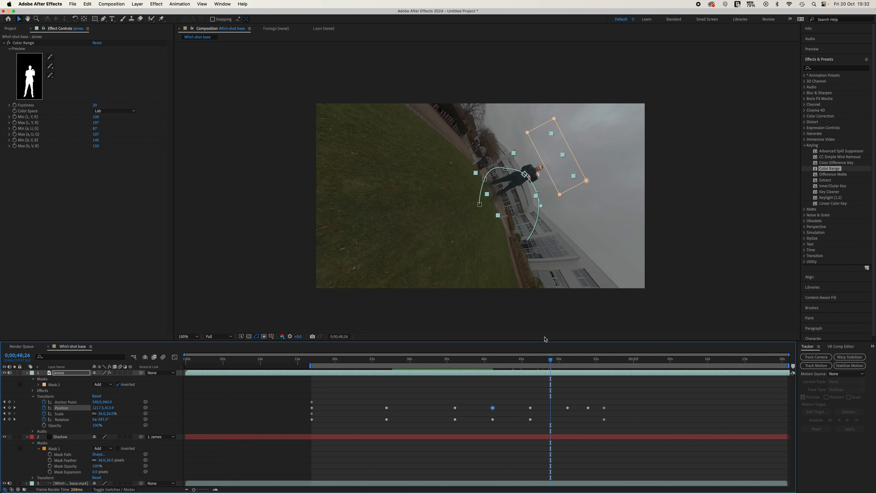
{"action": "left_click_drag", "start_coordinate": [551, 360], "coordinate": [612, 371]}
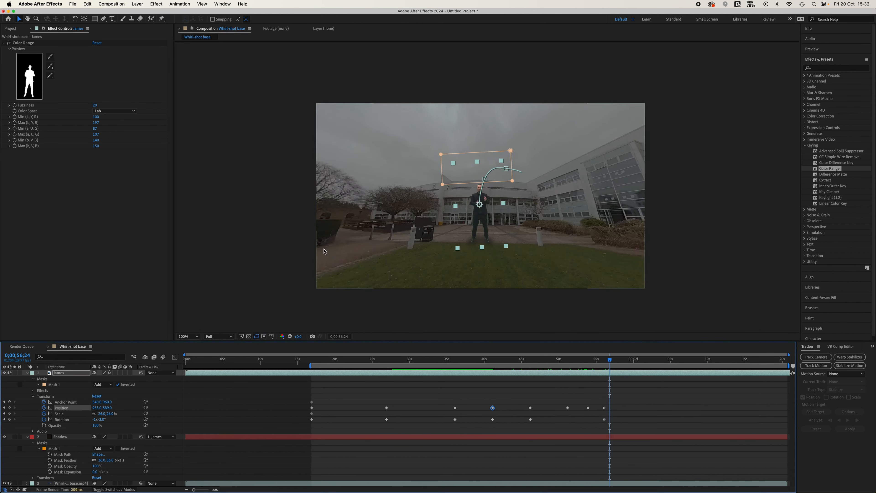